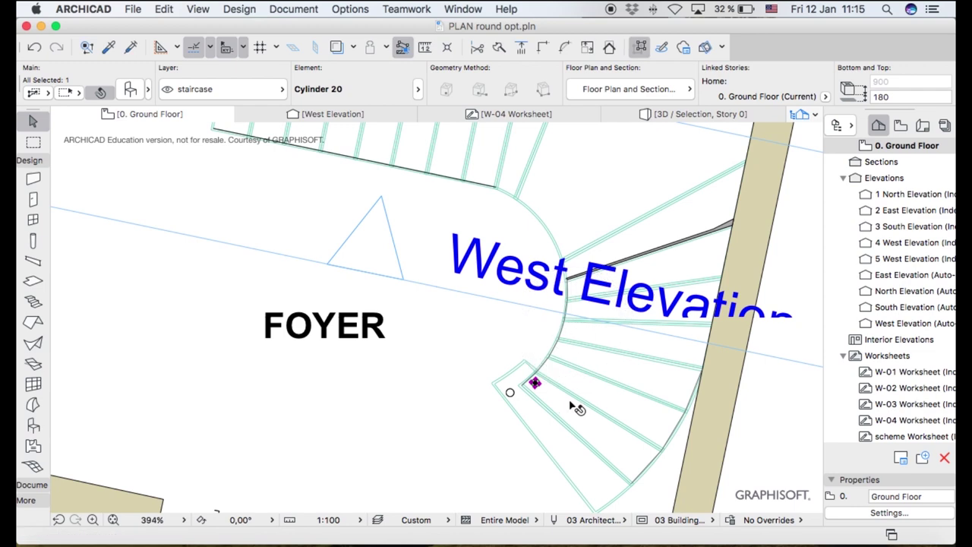
# Multiply the cylinder post by rotating copies around the inner stair arc's centre, from the lower end to the curve's upper end
pyautogui.click(32, 484)
pyautogui.click(32, 316)
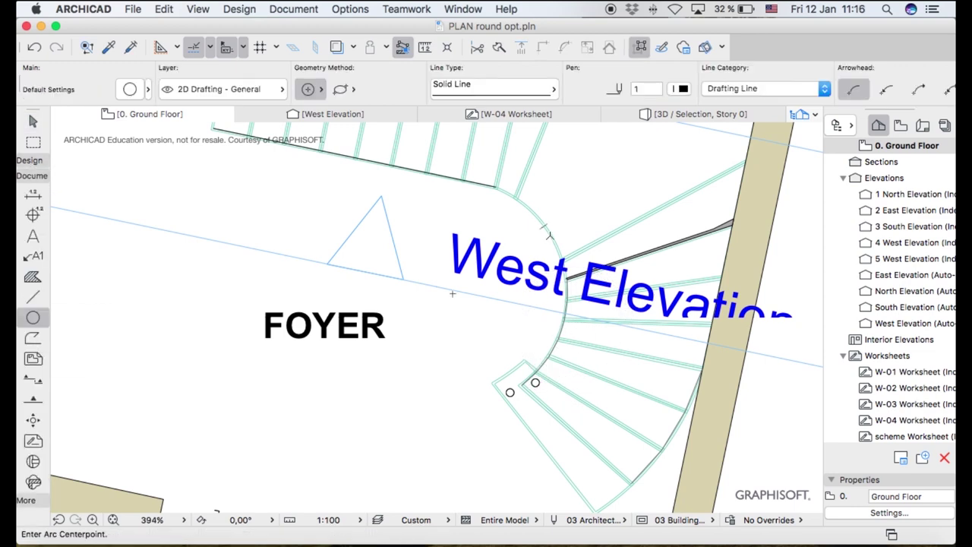
pyautogui.press('Escape')
pyautogui.click(535, 382)
pyautogui.press('shift+super+e')
pyautogui.click(452, 293)
pyautogui.click(535, 384)
pyautogui.click(541, 192)
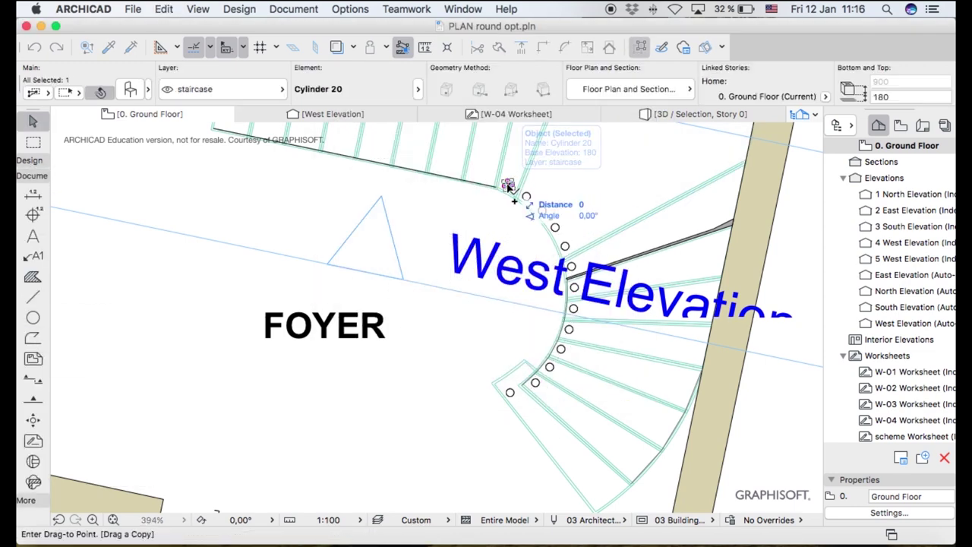
# Drag copies of the cylinder post from the curve's upper end to the upper end of the straight flight
pyautogui.scroll(3, 510, 185)
pyautogui.click(339, 253)
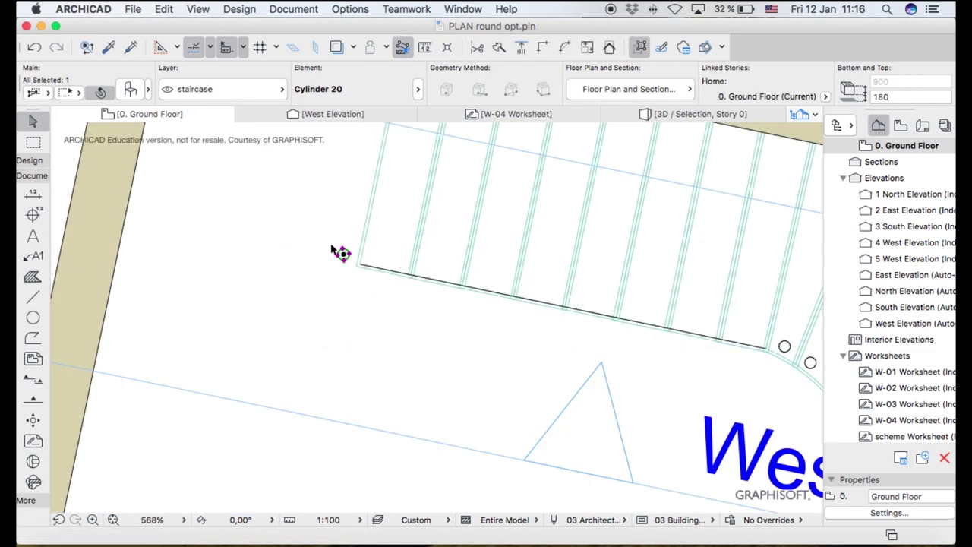
pyautogui.press('super+z')
pyautogui.press('shift+super+d')
pyautogui.click(765, 348)
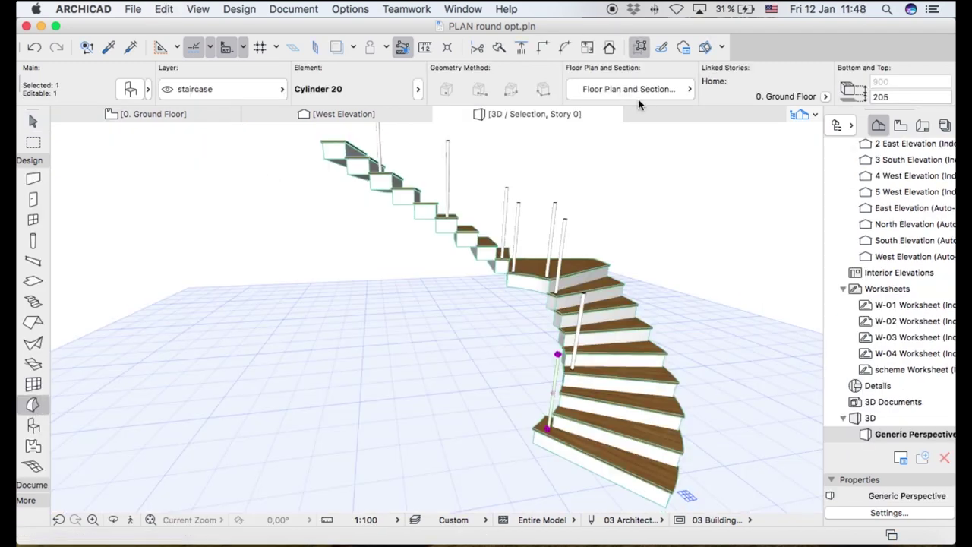
# Start a morph polyline for the handrail in 3D, joining the top centres of the two posts beyond the top step
pyautogui.press('Escape')
pyautogui.scroll(-2, 365, 341)
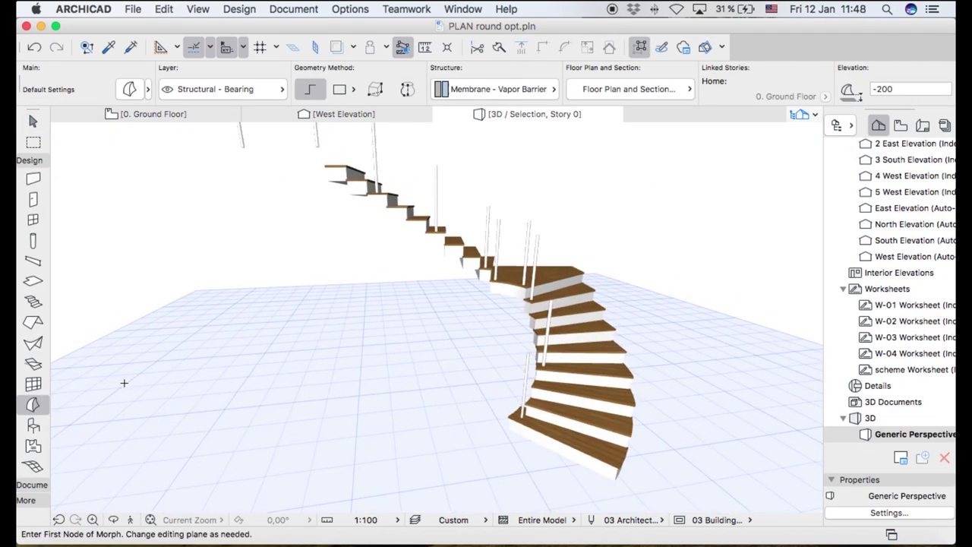
pyautogui.doubleClick(33, 427)
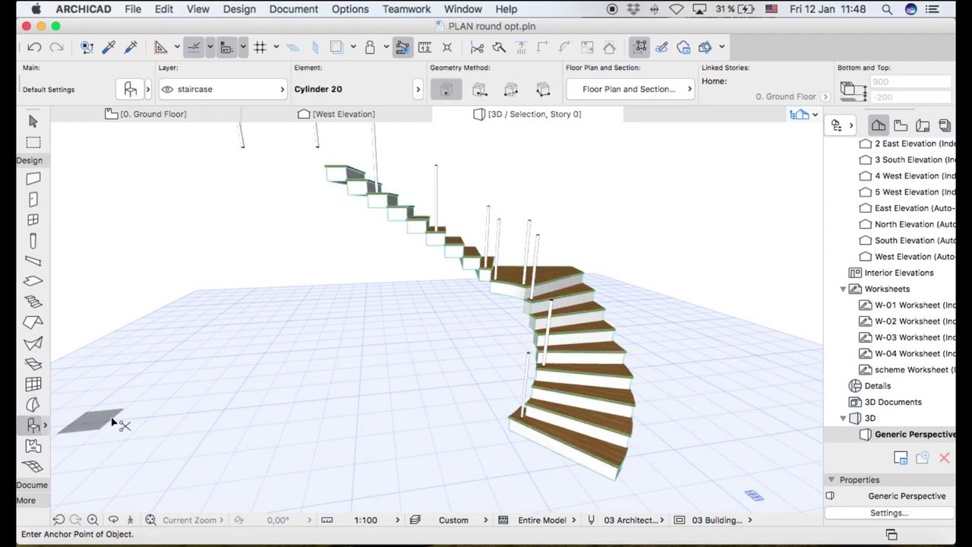
pyautogui.hscroll(1, 866, 90)
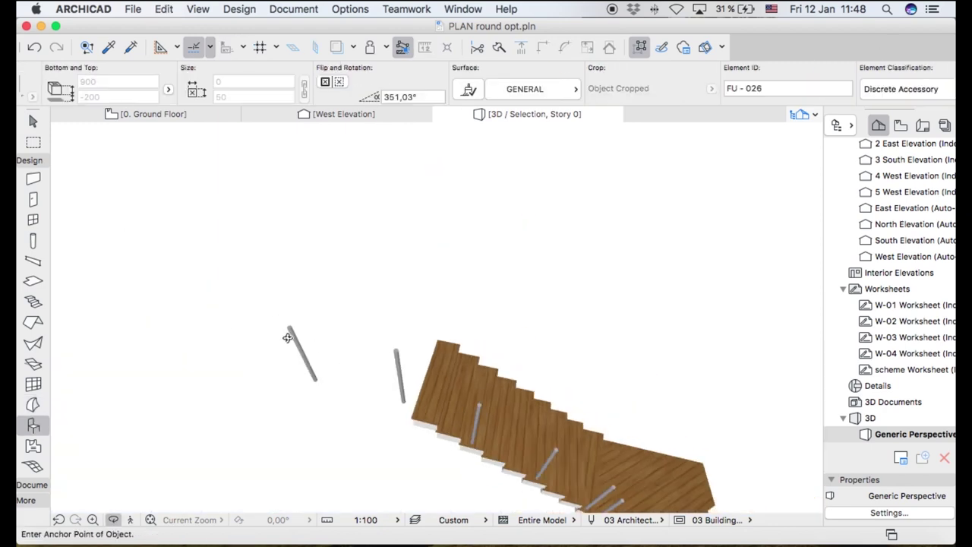
pyautogui.scroll(4, 289, 344)
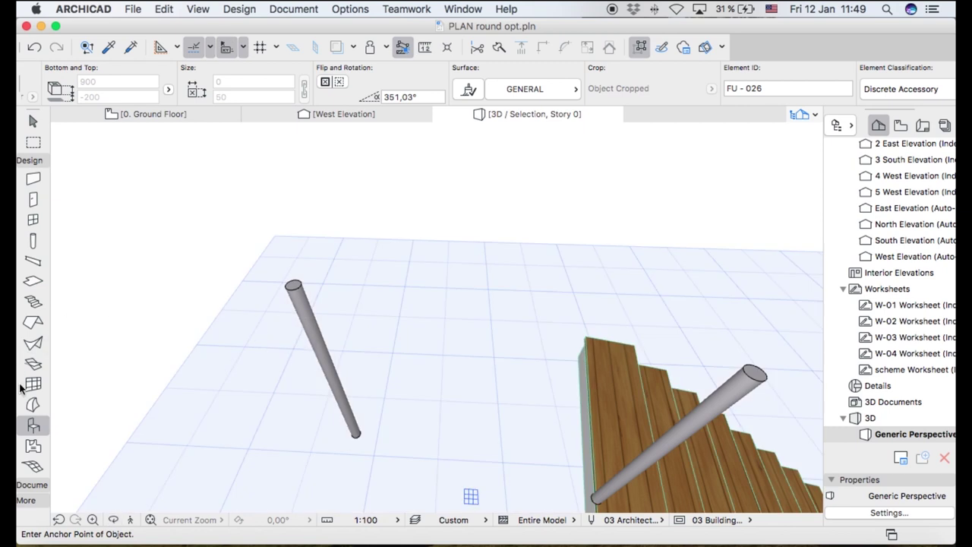
pyautogui.click(33, 405)
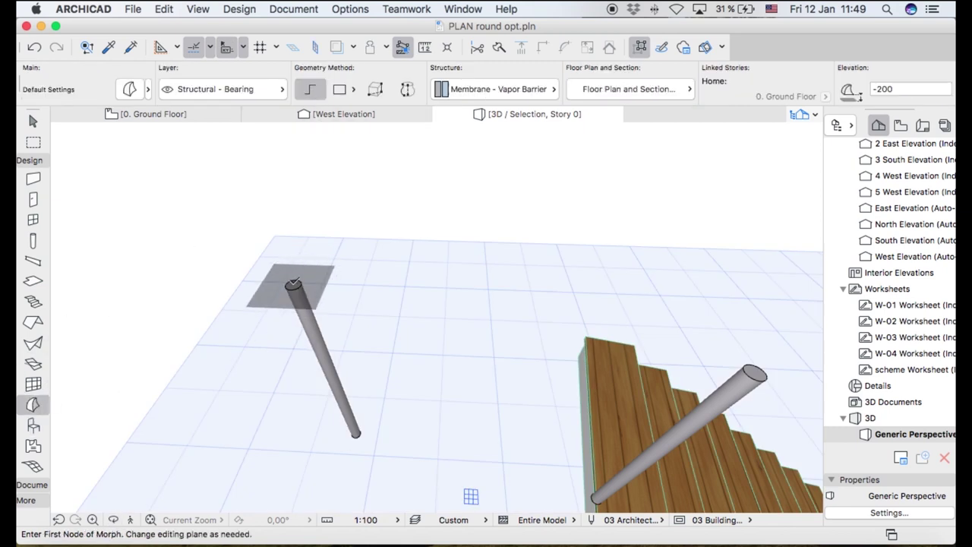
pyautogui.click(293, 285)
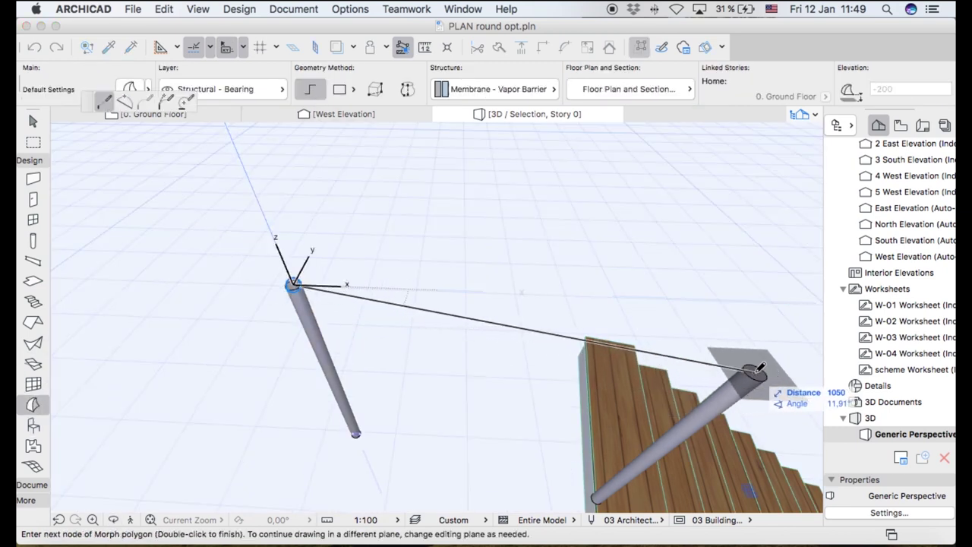
pyautogui.click(755, 372)
# Continue the morph polyline to the top of the uppermost post on the straight flight
pyautogui.scroll(-8, 441, 258)
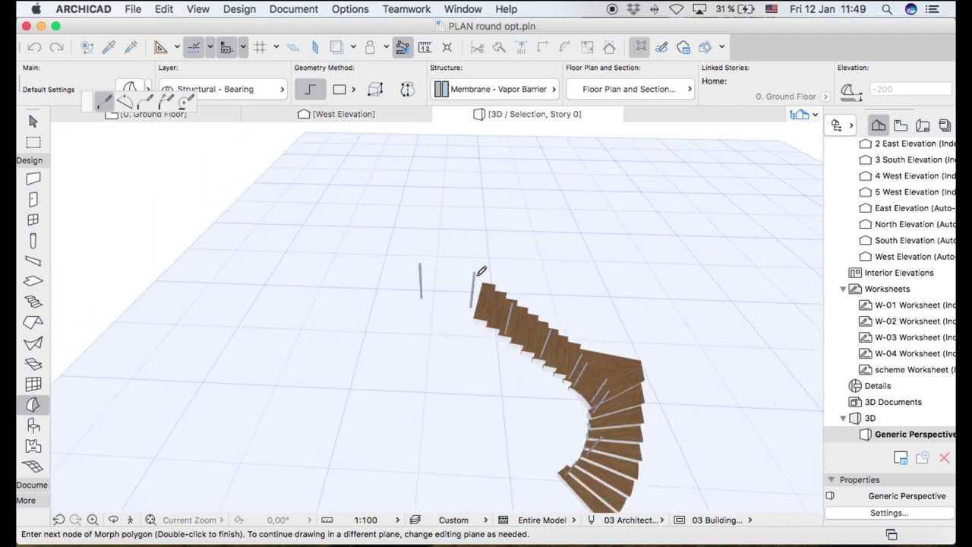
pyautogui.scroll(1, 563, 341)
pyautogui.scroll(5, 564, 340)
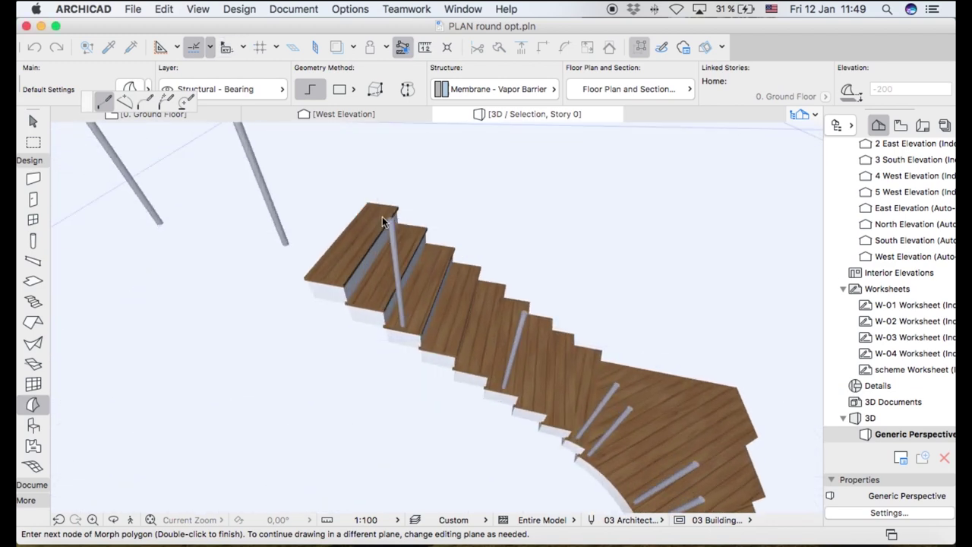
pyautogui.scroll(5, 383, 221)
pyautogui.scroll(-3, 384, 221)
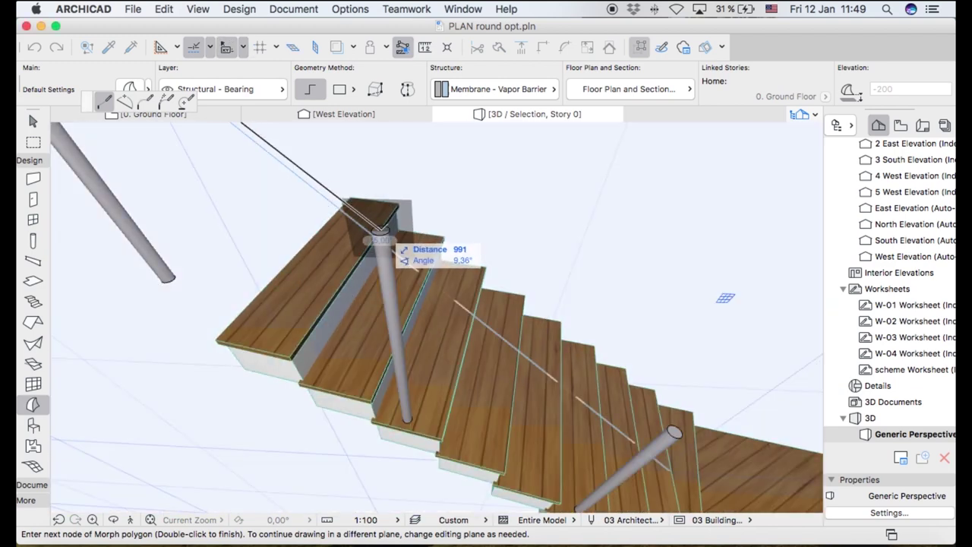
pyautogui.click(381, 228)
# Extend the morph polyline down the straight flight to the two posts beside the landing's upper edge
pyautogui.scroll(-5, 678, 429)
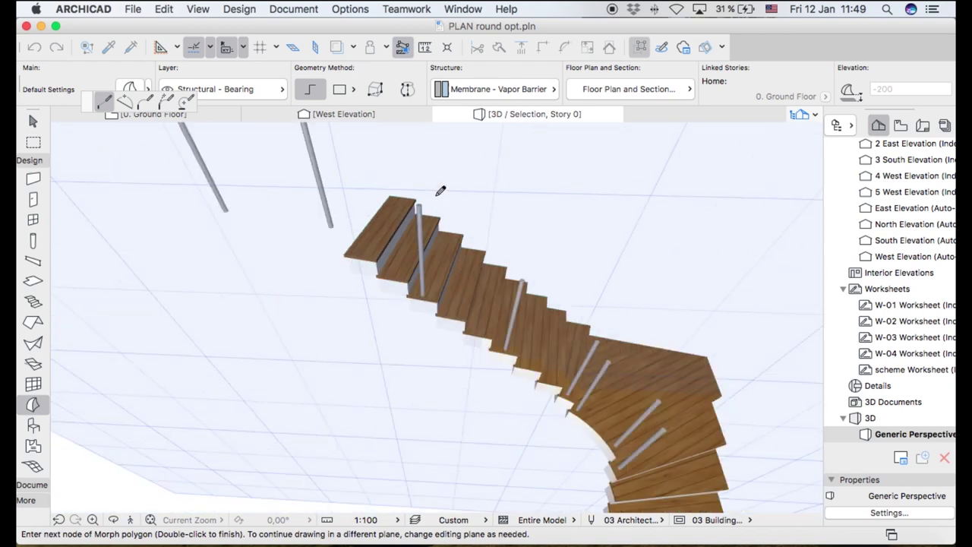
pyautogui.scroll(5, 559, 303)
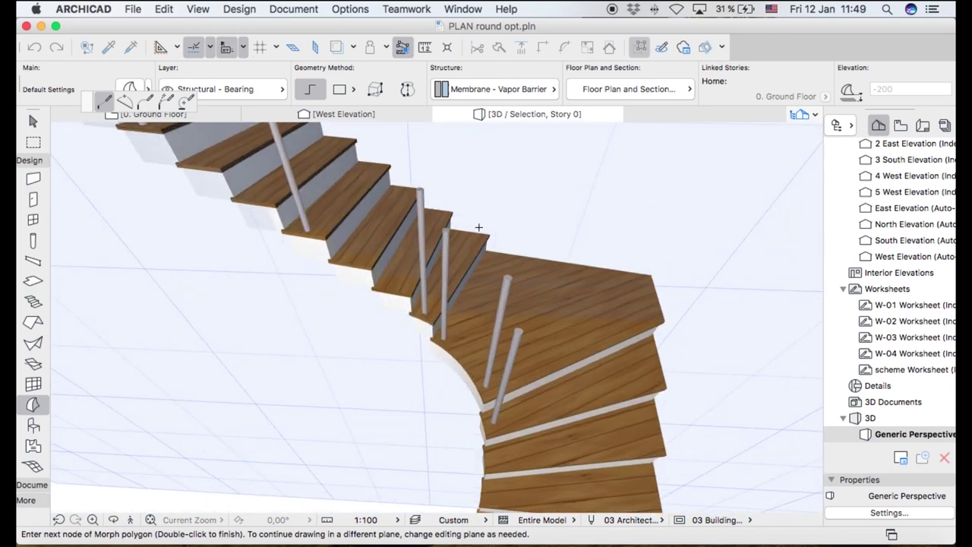
pyautogui.scroll(3, 475, 220)
pyautogui.scroll(-2, 473, 217)
pyautogui.scroll(2, 469, 220)
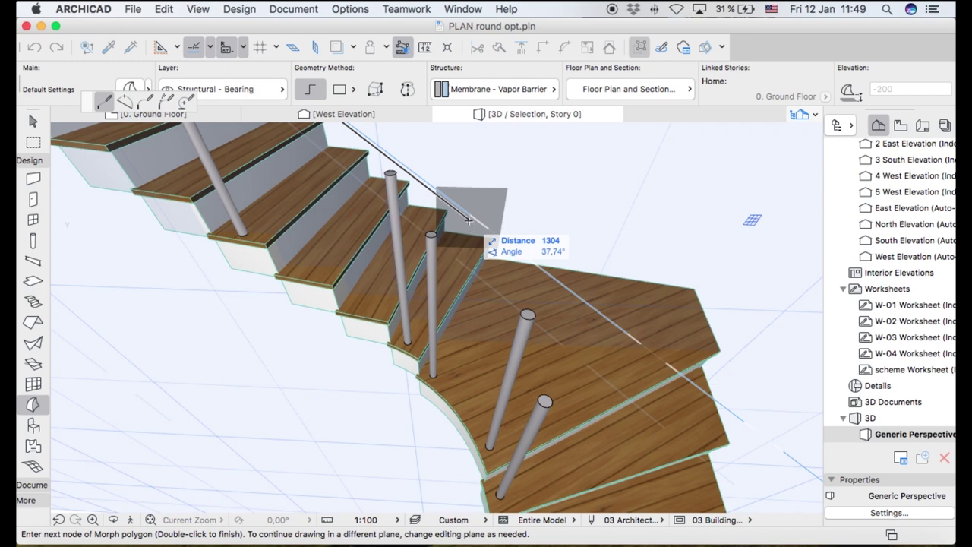
pyautogui.click(390, 174)
pyautogui.click(435, 230)
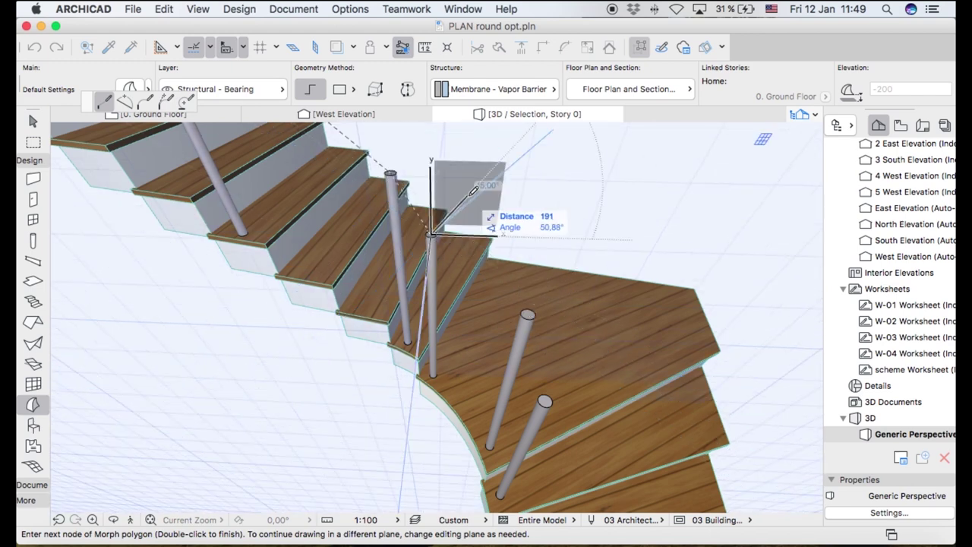
# Add an arc segment across the landing to the next post top, with a radius of about 1432
pyautogui.click(124, 99)
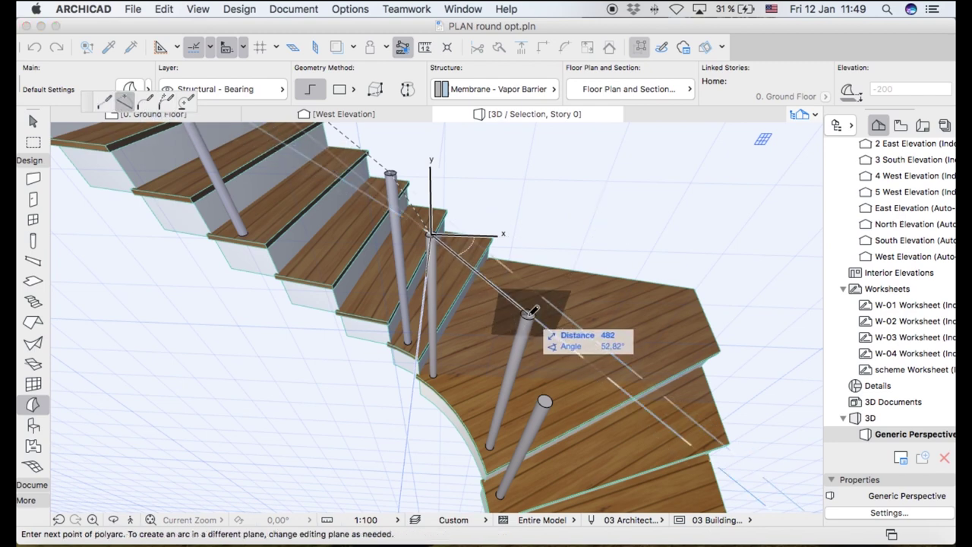
pyautogui.click(527, 312)
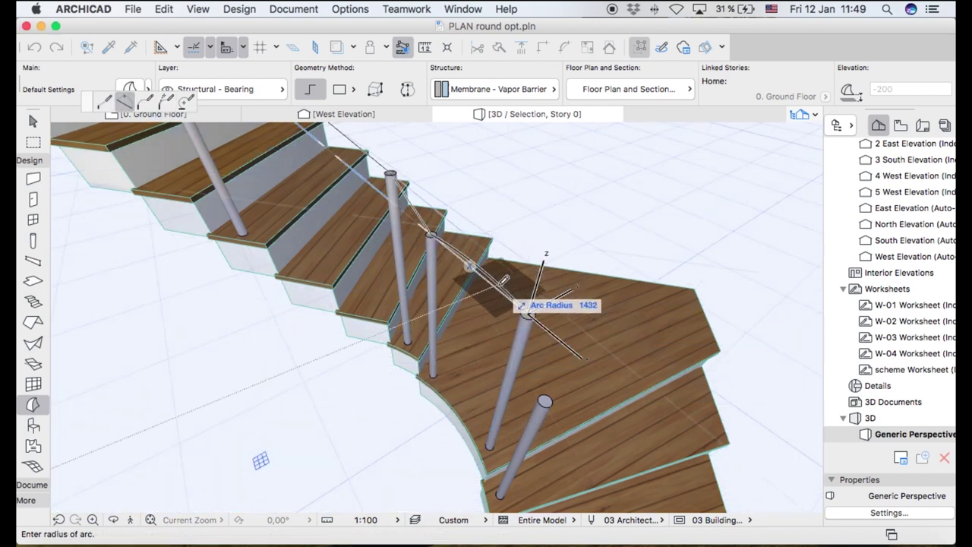
pyautogui.click(503, 280)
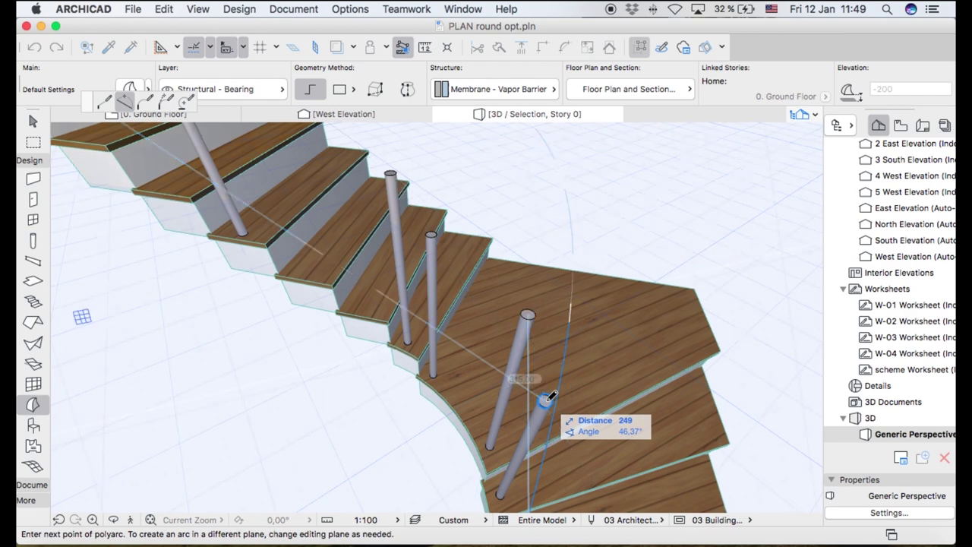
# Continue the handrail path past the landing with an arc to the top of the post midway down the curved flight
pyautogui.scroll(-5, 545, 288)
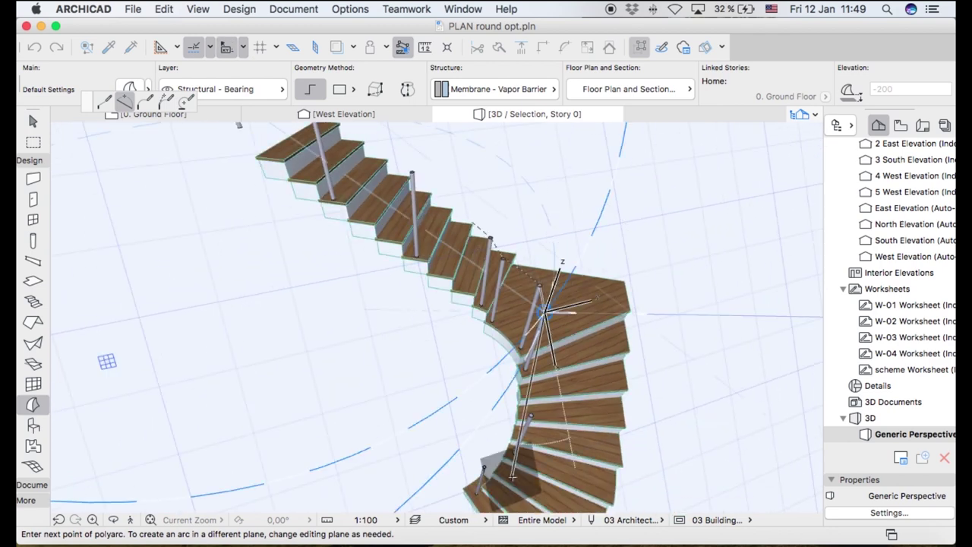
pyautogui.scroll(5, 551, 349)
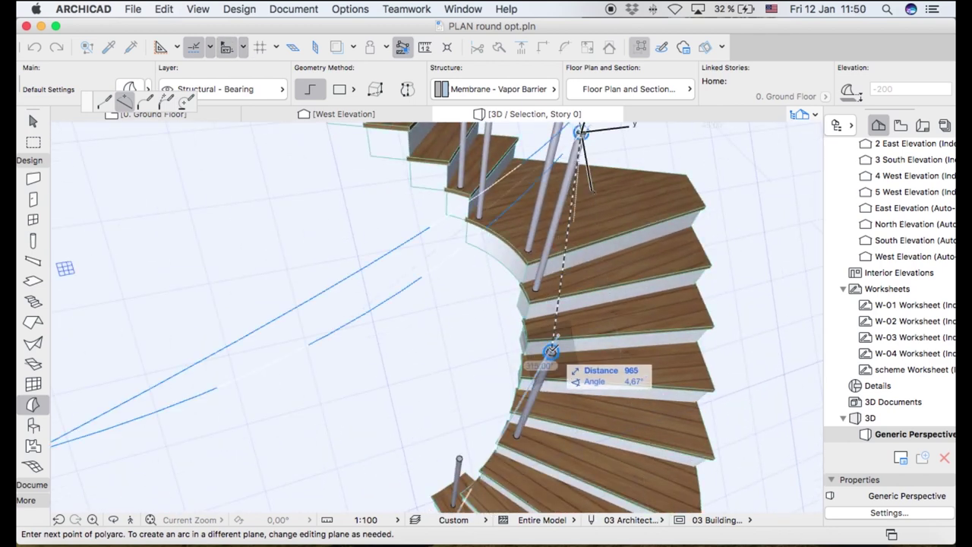
pyautogui.click(551, 351)
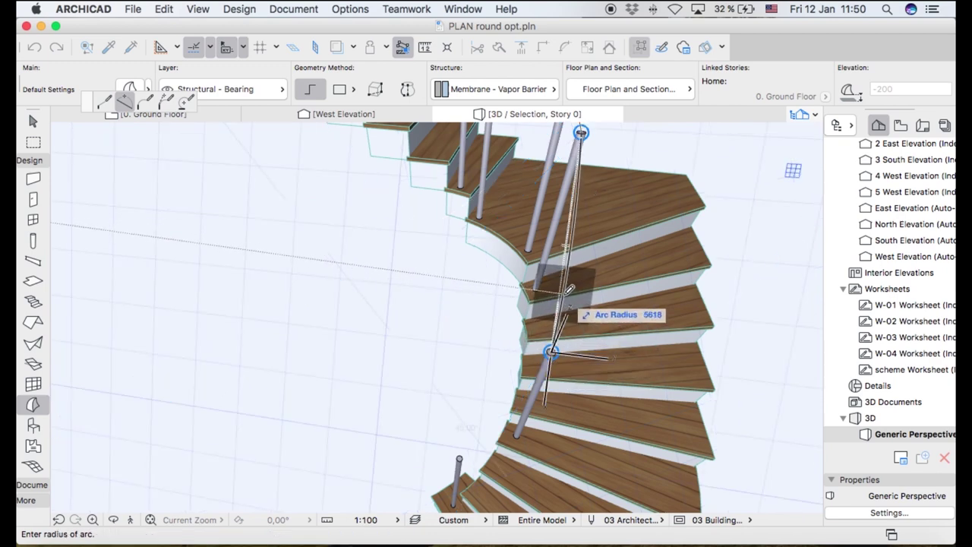
pyautogui.click(564, 294)
# Add a final arc to the top of the bottom step's post and finish the morph polyline
pyautogui.scroll(-3, 434, 334)
pyautogui.scroll(3, 456, 445)
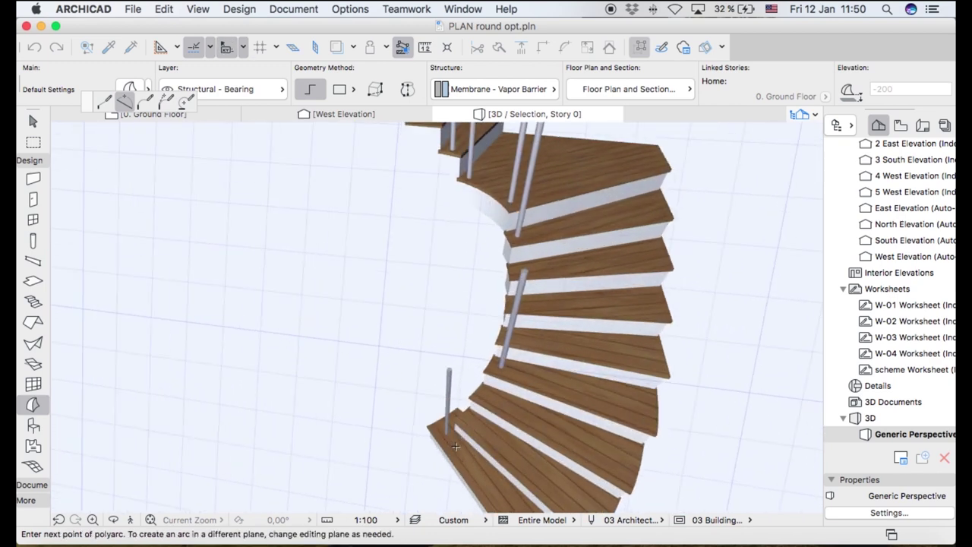
pyautogui.scroll(3, 456, 446)
pyautogui.click(448, 283)
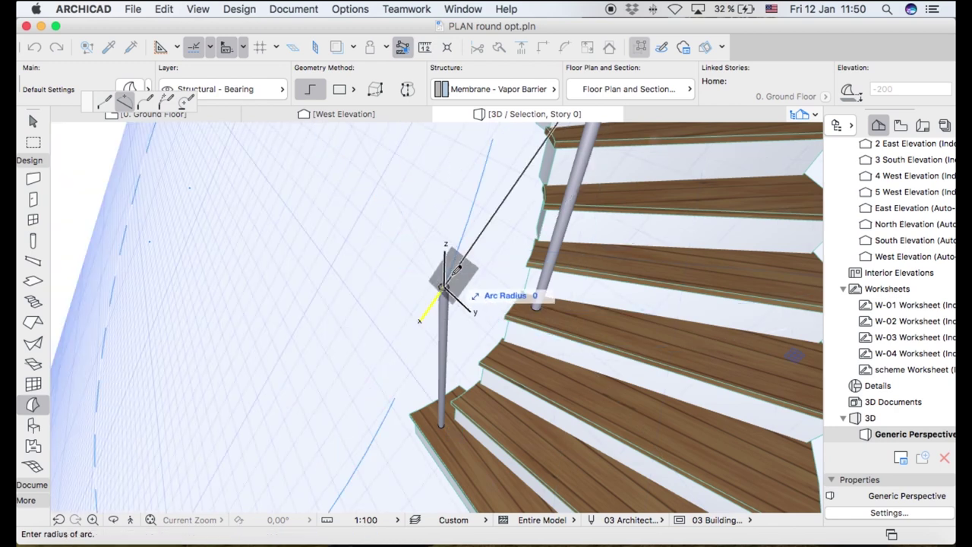
pyautogui.click(474, 260)
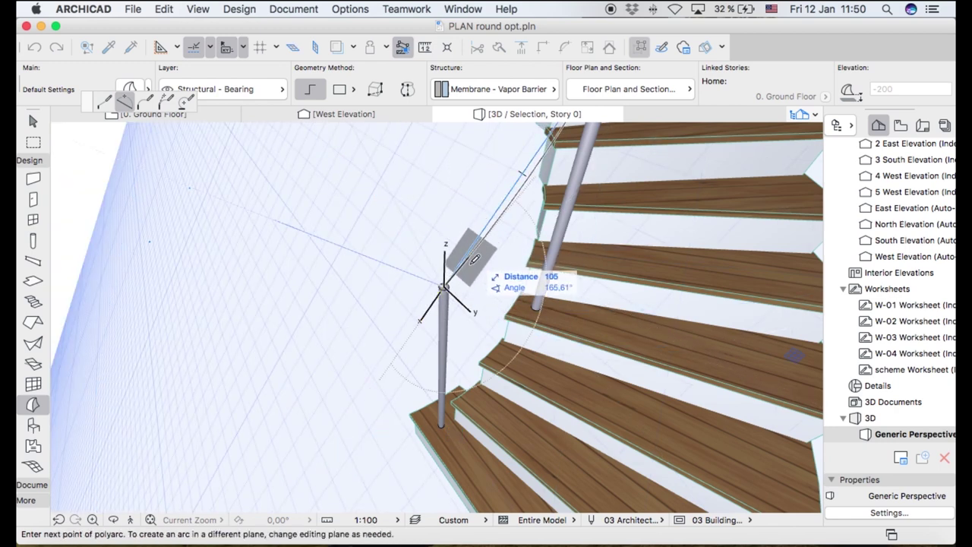
pyautogui.doubleClick(445, 285)
# Open the West Elevation and check the handrail path's alignment over the straight flight's posts
pyautogui.scroll(-3, 504, 396)
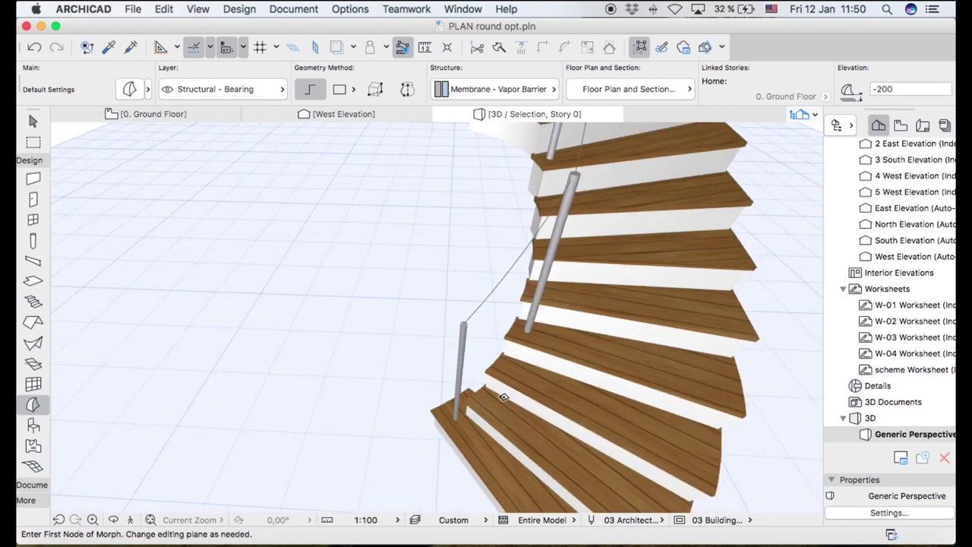
pyautogui.click(350, 114)
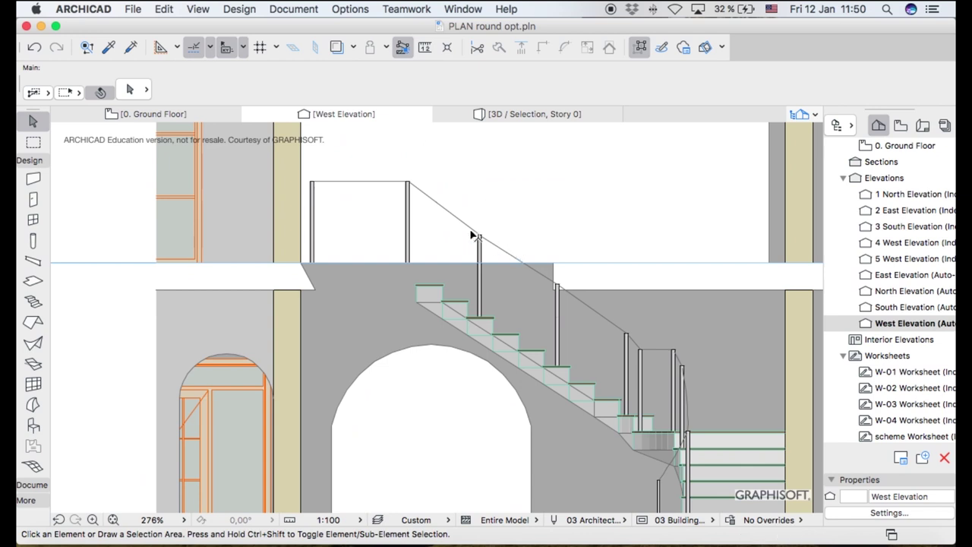
pyautogui.click(478, 239)
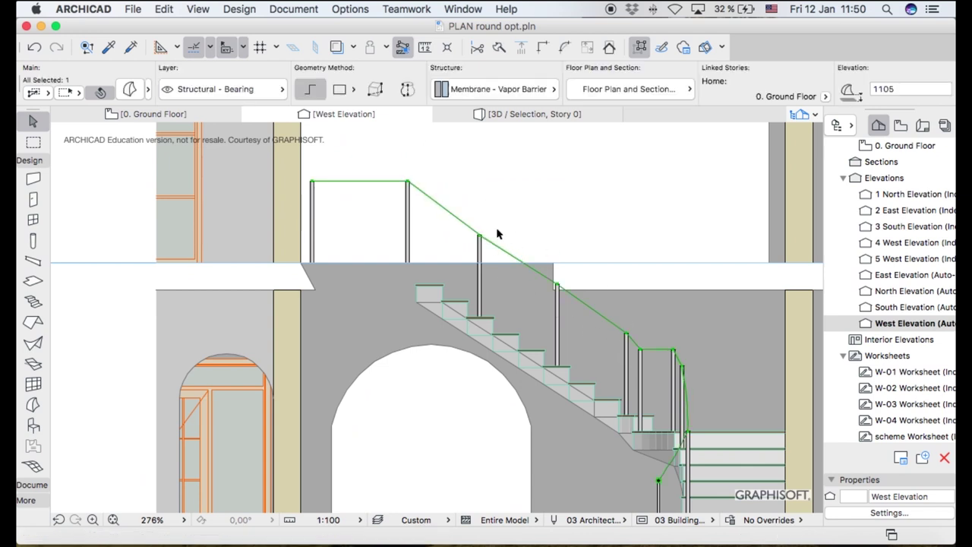
pyautogui.scroll(5, 498, 234)
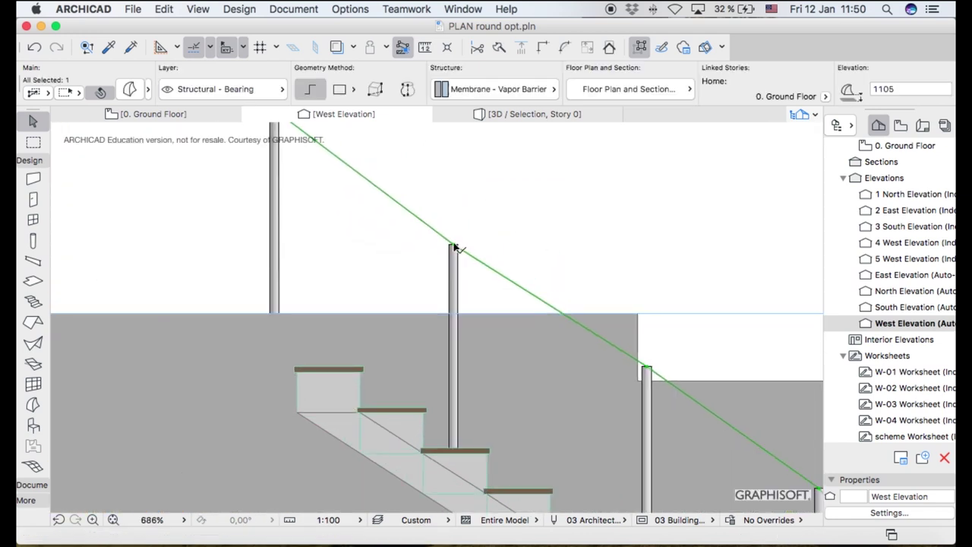
pyautogui.scroll(-4, 299, 246)
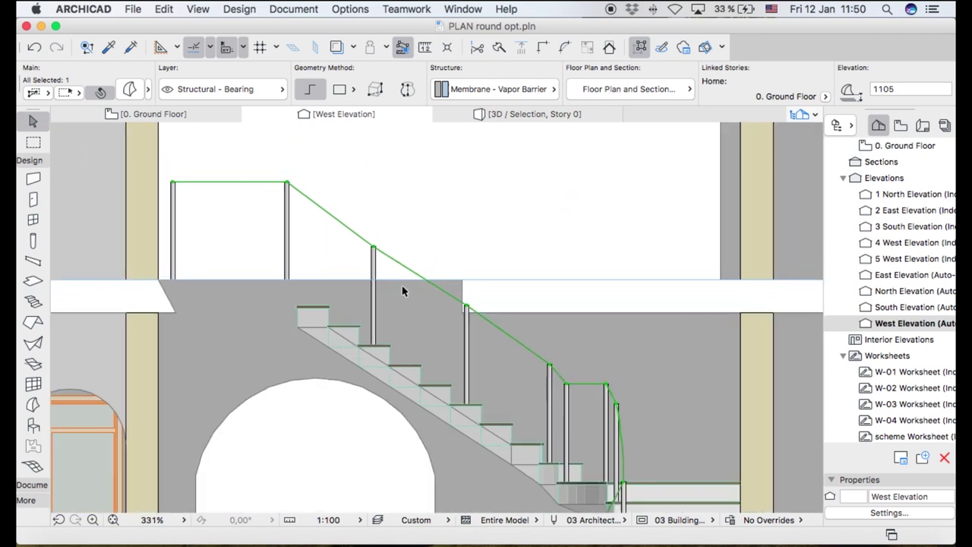
pyautogui.press('Escape')
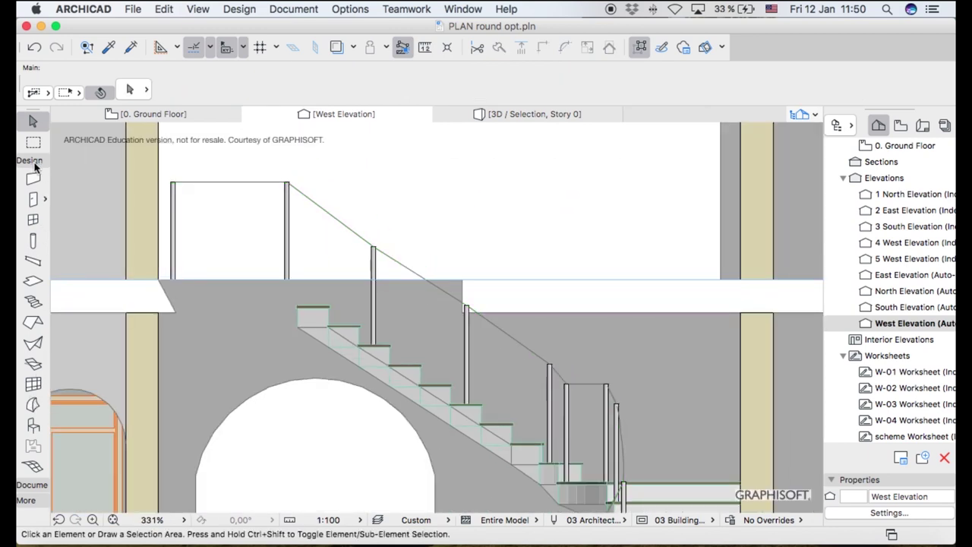
# Draw a straight guide line from the top of the second upper-level post to the straight flight's lowest post top
pyautogui.click(32, 161)
pyautogui.click(35, 176)
pyautogui.click(32, 297)
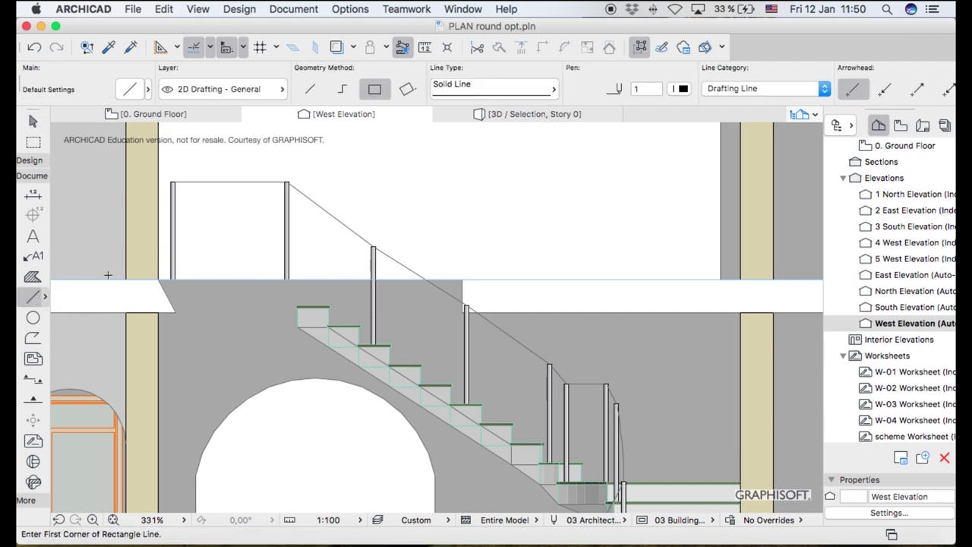
pyautogui.click(287, 181)
pyautogui.press('g')
pyautogui.press('g')
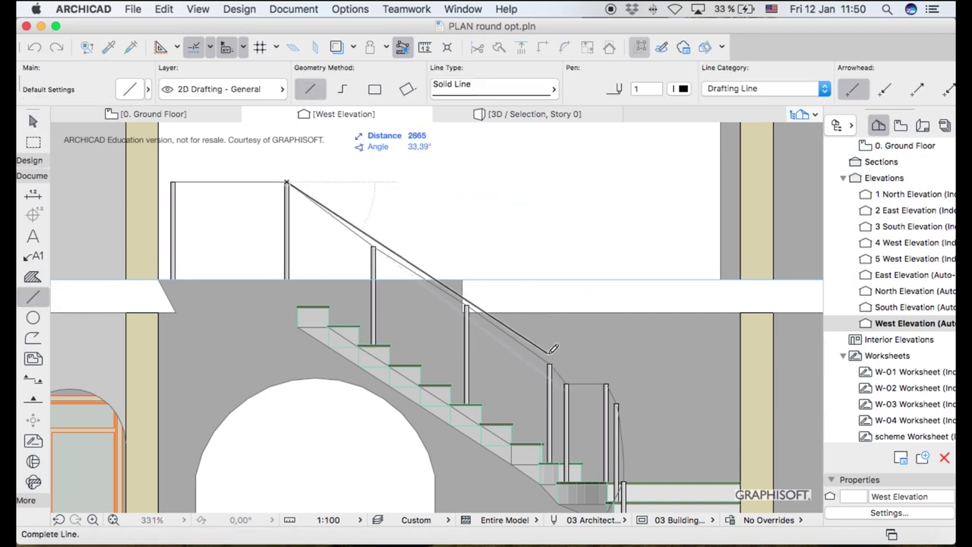
pyautogui.click(549, 363)
# Try to move the handrail path's nodes at the straight flight's two middle posts onto the guide line
pyautogui.scroll(5, 384, 253)
pyautogui.press('Escape')
pyautogui.click(365, 242)
pyautogui.click(360, 238)
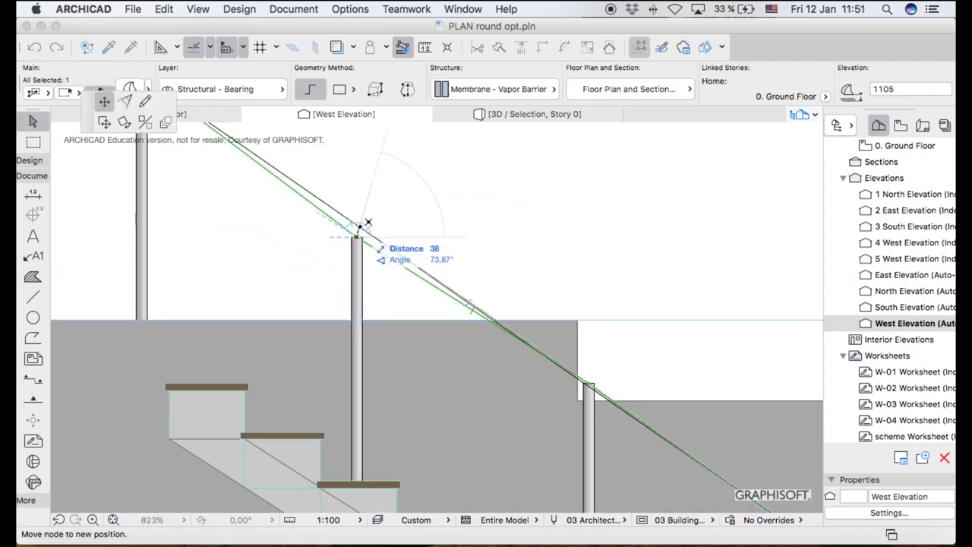
pyautogui.click(361, 226)
pyautogui.scroll(6, 621, 401)
pyautogui.click(530, 354)
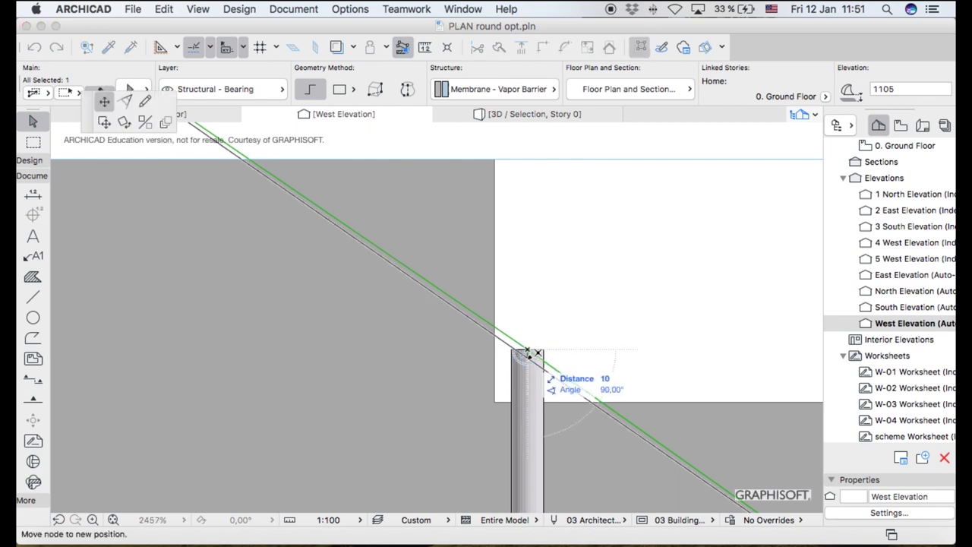
pyautogui.click(532, 354)
pyautogui.press('super+z')
# Move the handrail path's nodes at the straight flight's two middle posts onto the straight guide line
pyautogui.scroll(-5, 493, 238)
pyautogui.scroll(5, 503, 322)
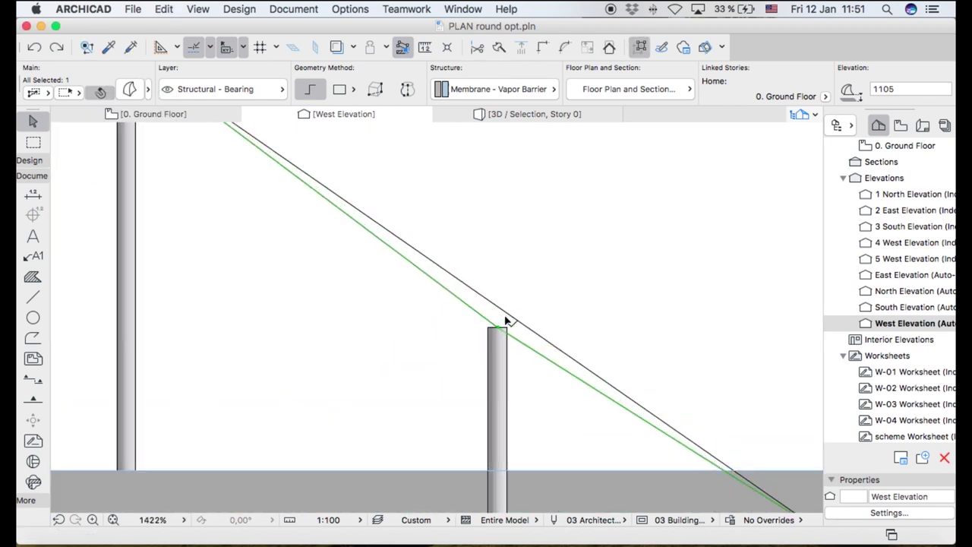
pyautogui.click(494, 332)
pyautogui.scroll(-5, 442, 226)
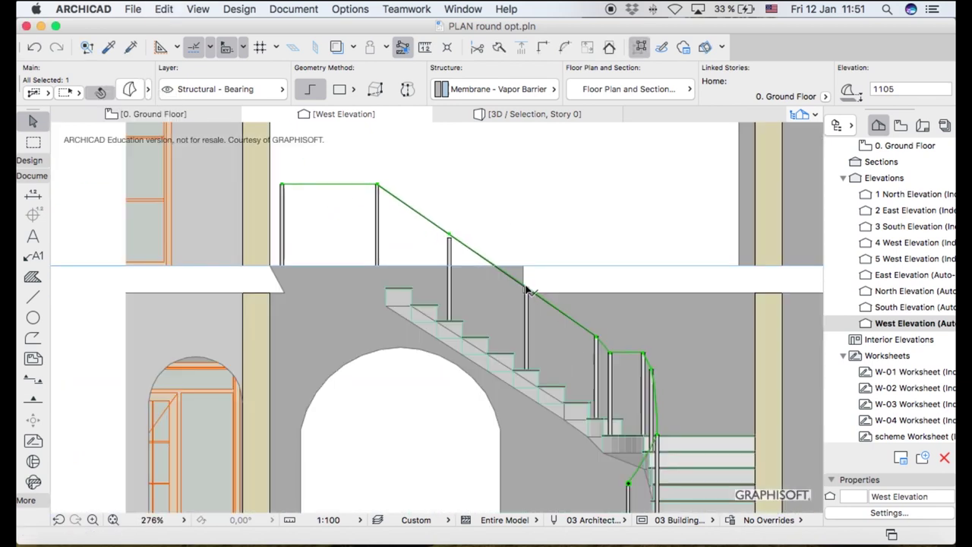
pyautogui.scroll(7, 554, 314)
pyautogui.click(548, 322)
pyautogui.scroll(-6, 461, 241)
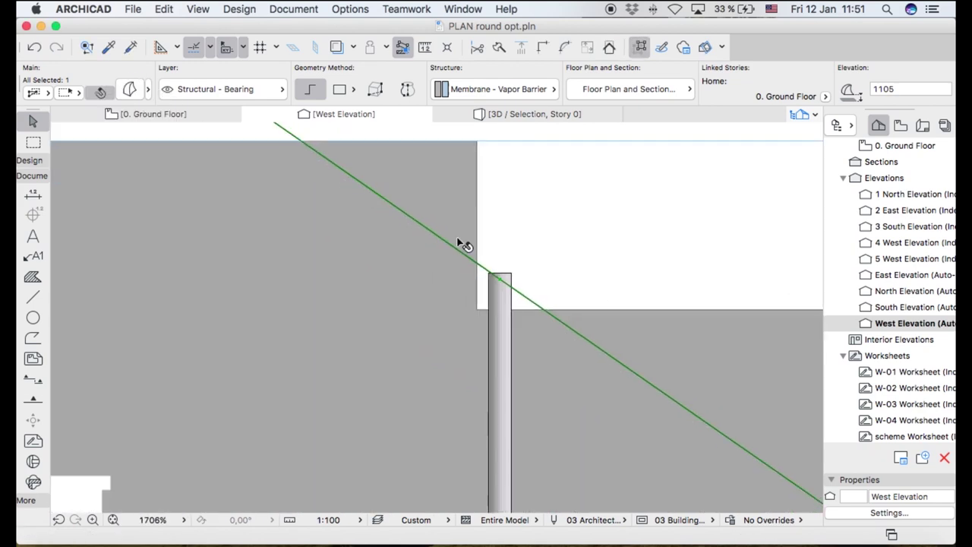
# Raise the handrail path's node at the landing's first post vertically by about 129 mm
pyautogui.scroll(3, 687, 418)
pyautogui.click(504, 284)
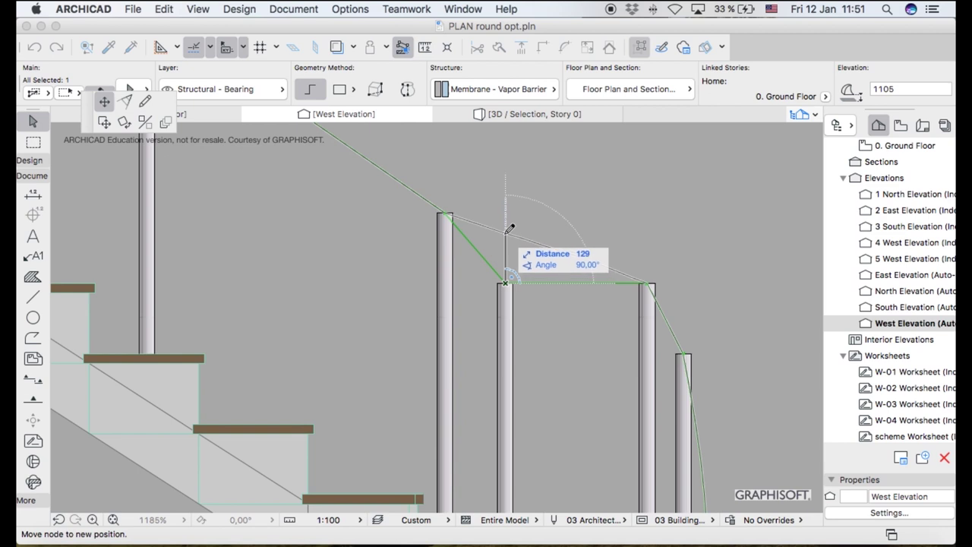
pyautogui.click(507, 232)
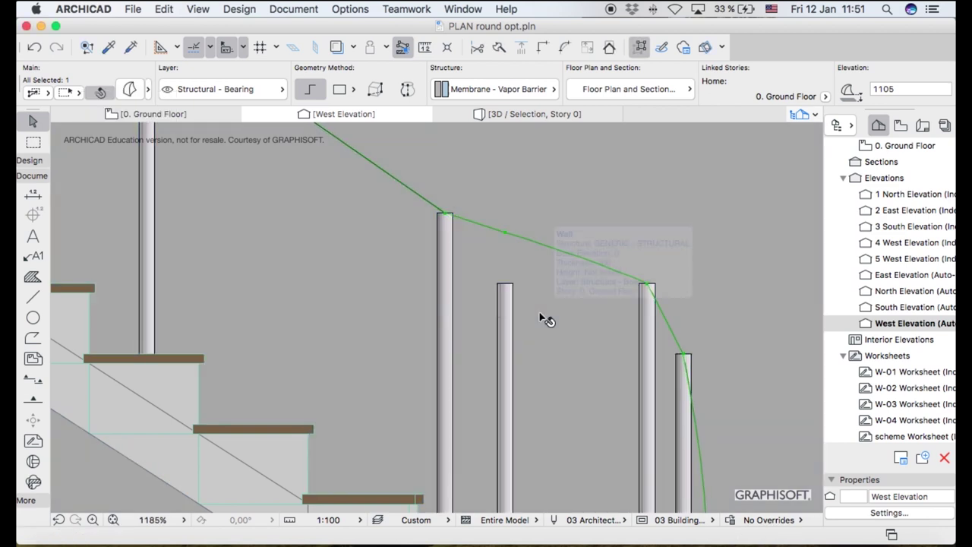
# Draw a straight guide line from the straight flight's lowest post top to the landing's second post top
pyautogui.click(32, 297)
pyautogui.click(445, 213)
pyautogui.click(647, 283)
pyautogui.press('Escape')
# Move the raised node between those two posts onto the new guide line and deselect the handrail path
pyautogui.click(578, 257)
pyautogui.scroll(6, 536, 236)
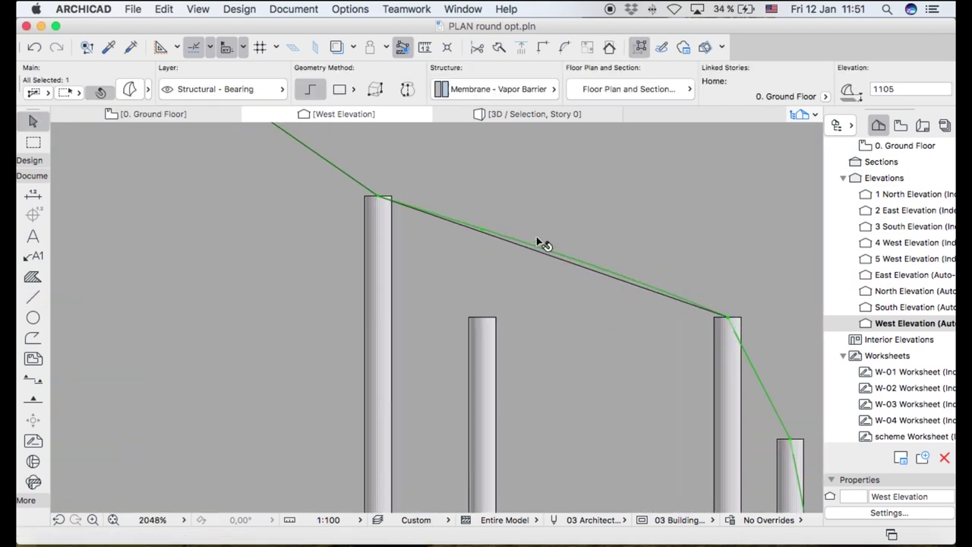
pyautogui.click(426, 226)
pyautogui.click(433, 232)
pyautogui.scroll(-10, 436, 272)
pyautogui.press('Escape')
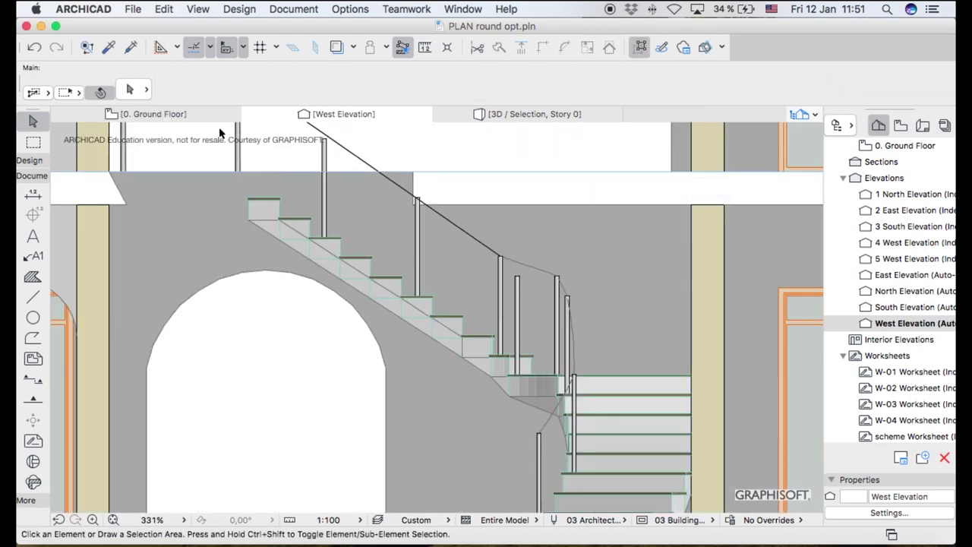
# Review the handrail path from another angle in the 3D view, then return to the West Elevation
pyautogui.click(182, 115)
pyautogui.click(502, 117)
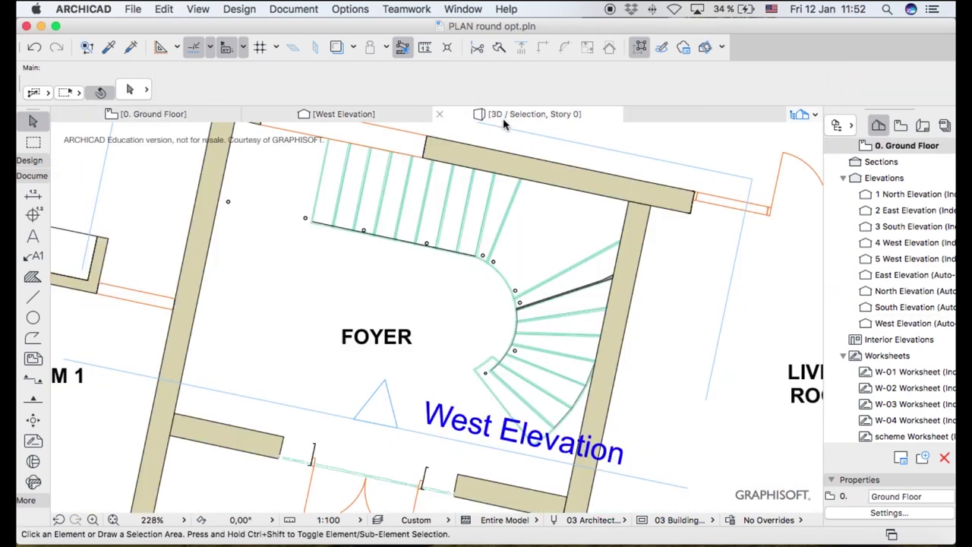
pyautogui.keyDown('shift'); pyautogui.moveTo(473, 251); pyautogui.dragTo(251, 133, button='middle'); pyautogui.keyUp('shift')
pyautogui.click(342, 114)
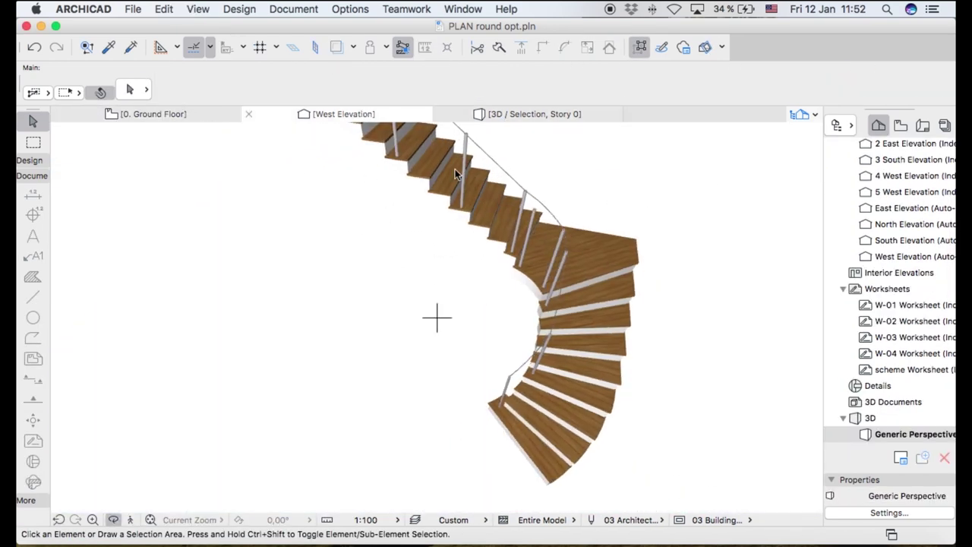
# Stretch the top of the landing's first post up to the handrail path
pyautogui.click(519, 278)
pyautogui.click(517, 275)
pyautogui.click(518, 260)
# Stretch the tops of the straight flight's two middle posts up to the handrail path
pyautogui.scroll(-1, 566, 366)
pyautogui.scroll(4, 319, 144)
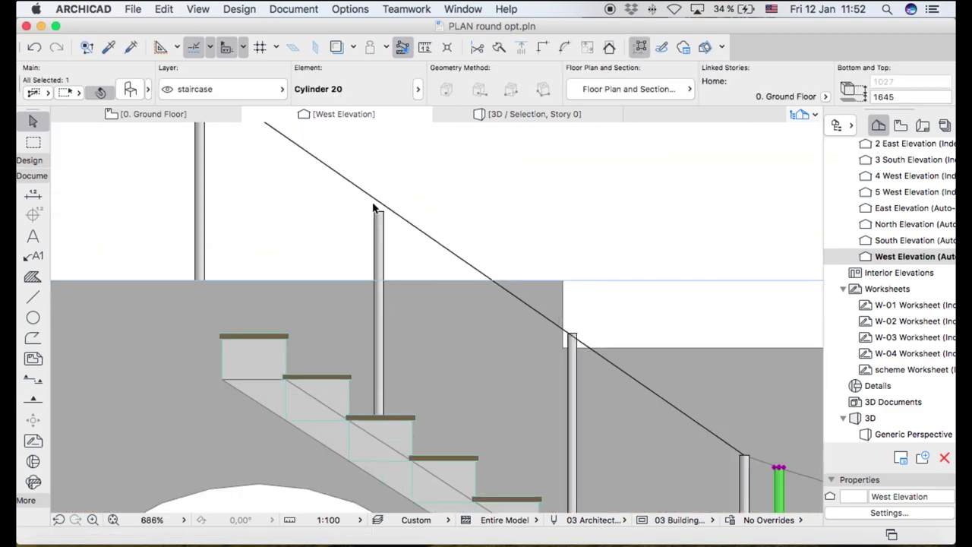
pyautogui.click(377, 208)
pyautogui.click(378, 210)
pyautogui.click(379, 203)
pyautogui.scroll(6, 613, 361)
pyautogui.click(486, 283)
pyautogui.click(486, 284)
pyautogui.click(486, 292)
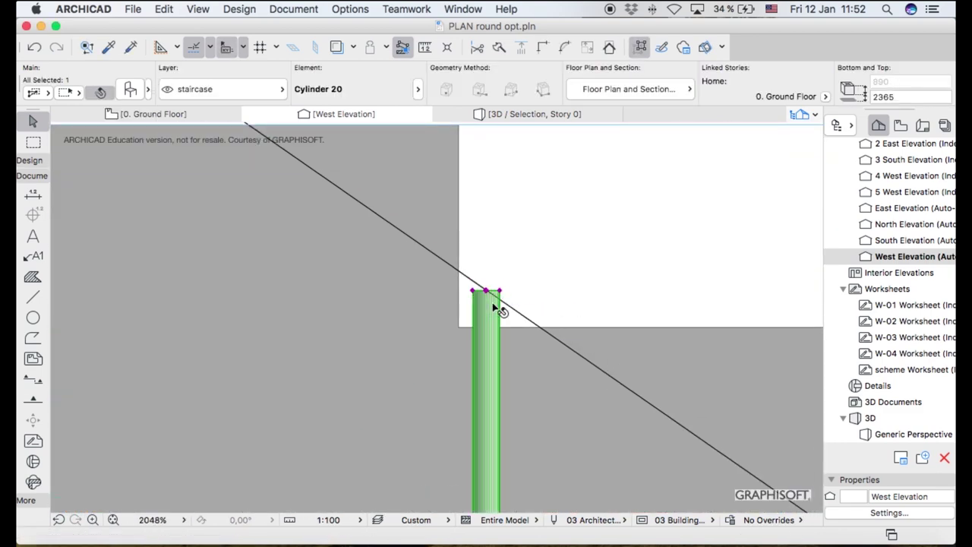
pyautogui.press('Escape')
# Draw a 50 mm square outline with lines in the empty area above the second upper-level post and select it
pyautogui.scroll(-8, 618, 357)
pyautogui.scroll(4, 446, 281)
pyautogui.click(33, 297)
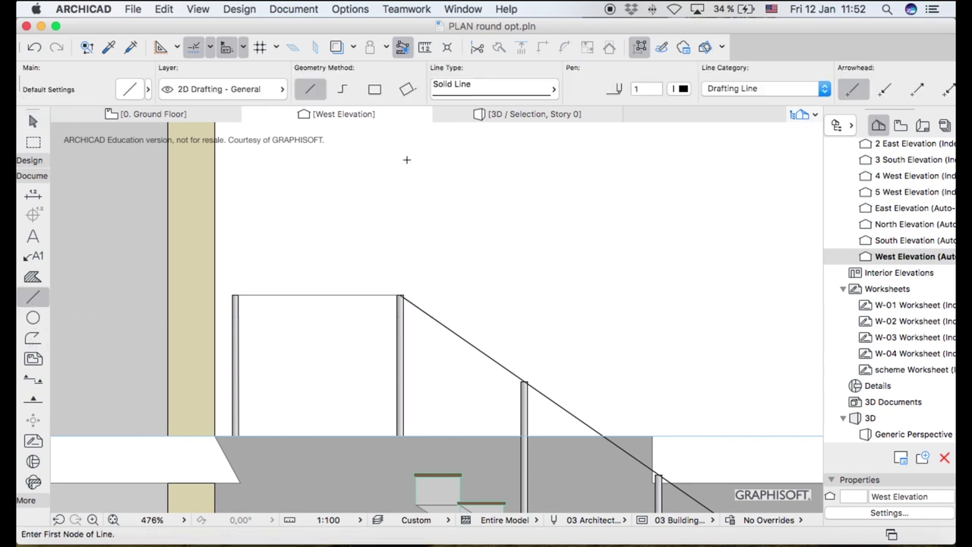
pyautogui.scroll(2, 401, 125)
pyautogui.click(401, 198)
pyautogui.press('Return')
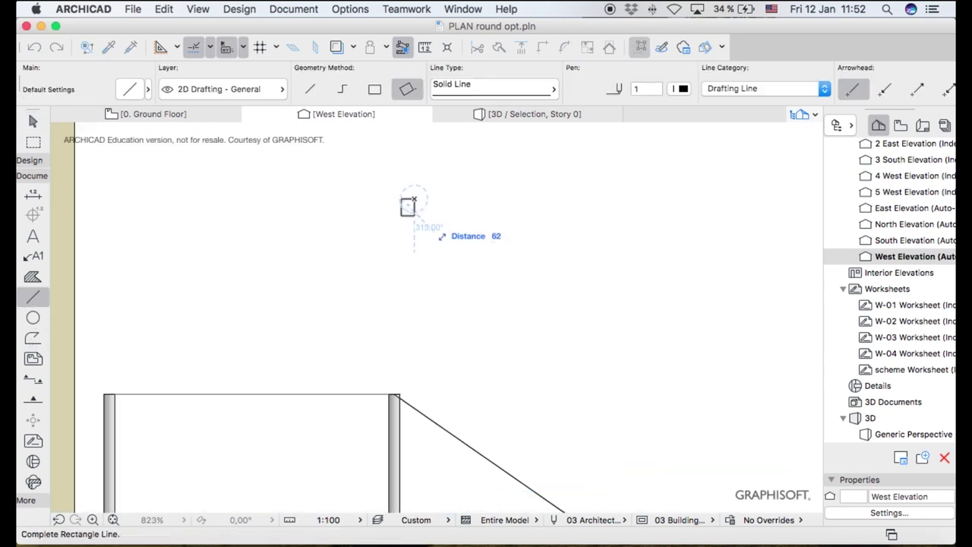
pyautogui.write('50')
pyautogui.press('Return')
pyautogui.press('Escape')
pyautogui.moveTo(393, 189); pyautogui.dragTo(427, 223)
pyautogui.scroll(5, 415, 197)
# Try to fillet all corners of the square outline with the preset radius
pyautogui.click(564, 47)
pyautogui.press('Return')
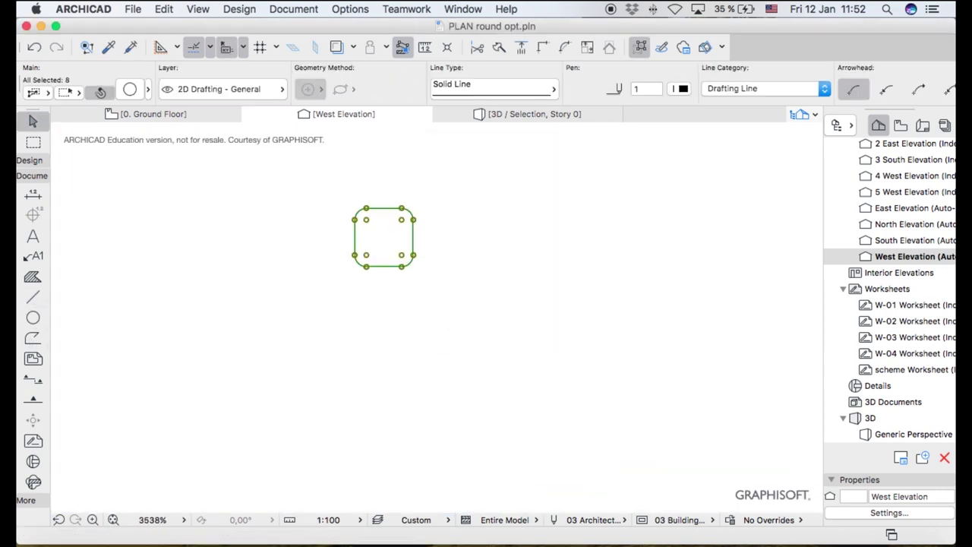
pyautogui.press('super+z')
# Fillet all corners of the square outline with a 20 mm radius
pyautogui.click(564, 47)
pyautogui.write('20')
pyautogui.press('Return')
pyautogui.click(551, 187)
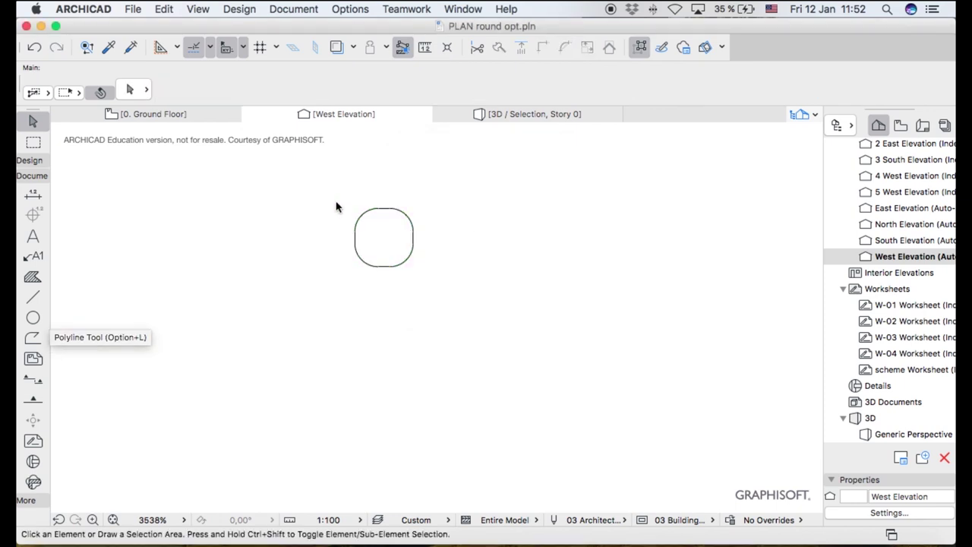
# Create a morph face from the rounded square outline using the Morph tool's box geometry method
pyautogui.moveTo(336, 203); pyautogui.dragTo(440, 283)
pyautogui.click(459, 286)
pyautogui.click(33, 180)
pyautogui.click(30, 160)
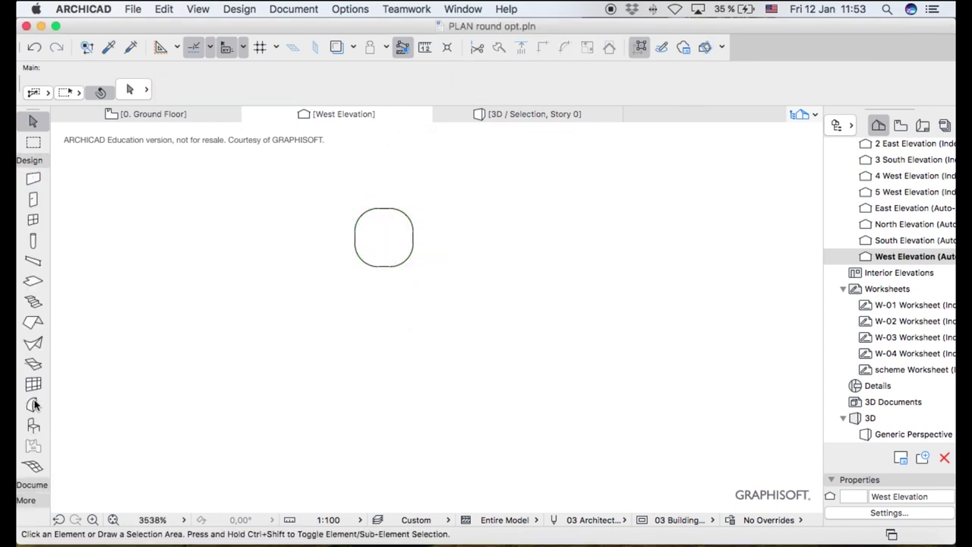
pyautogui.click(33, 405)
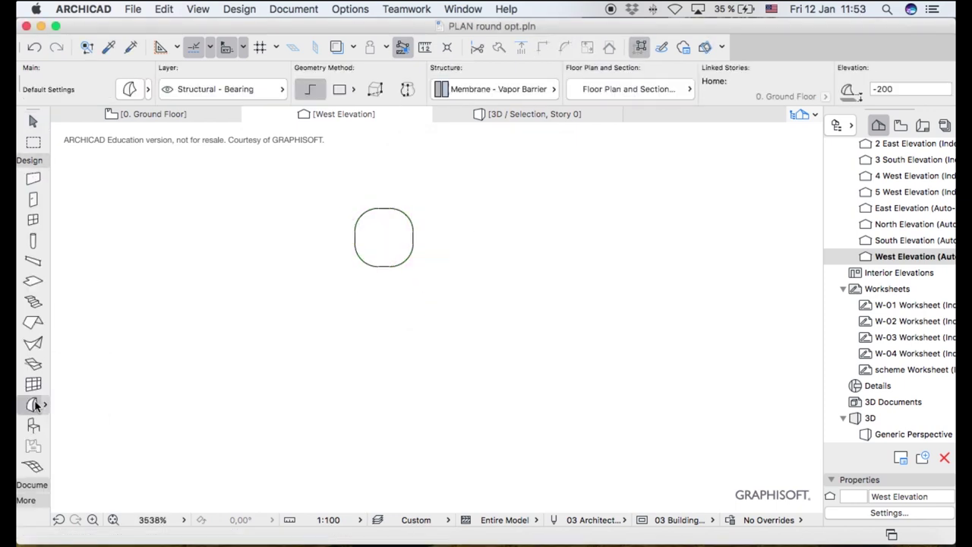
pyautogui.click(376, 91)
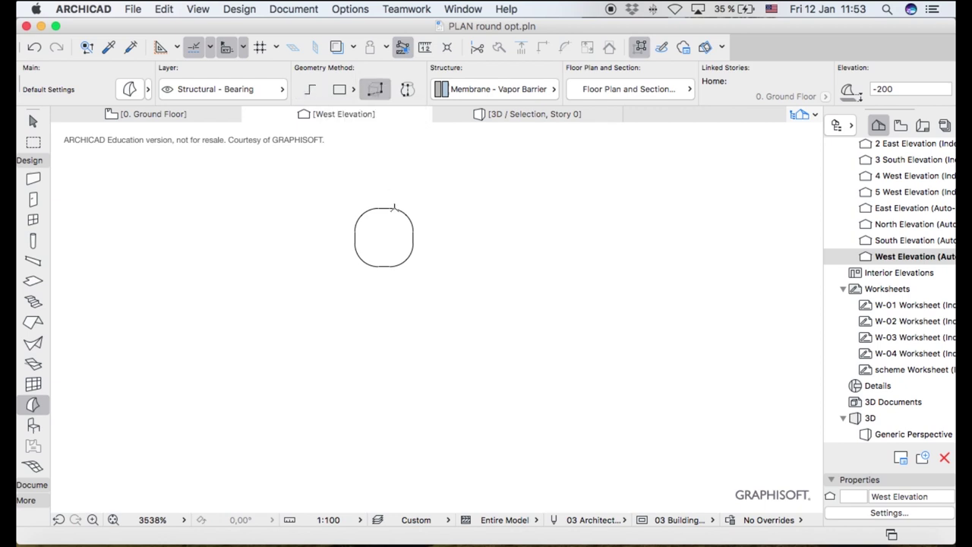
pyautogui.click(391, 208)
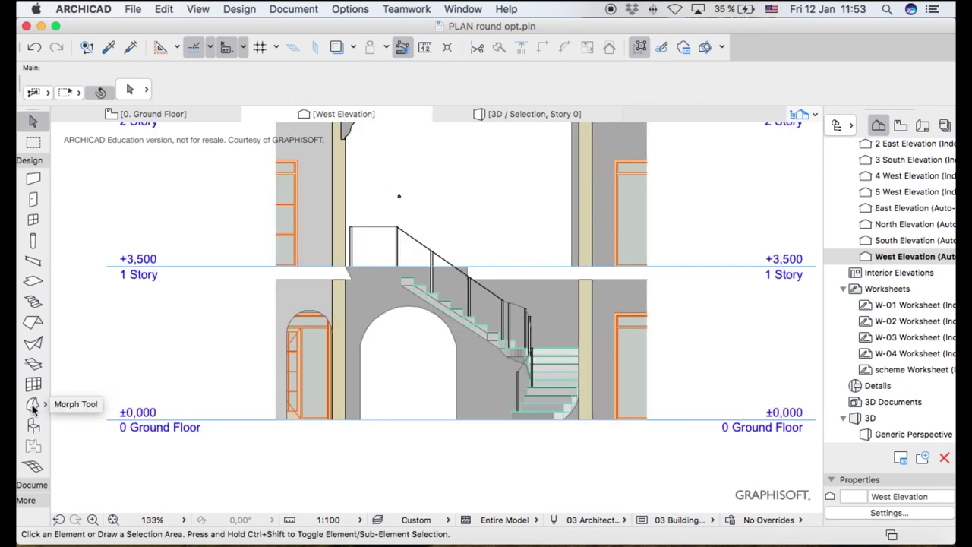
# Select all morphs, objects and slabs in the elevation and show the selection in 3D
pyautogui.click(31, 406)
pyautogui.press('super+a')
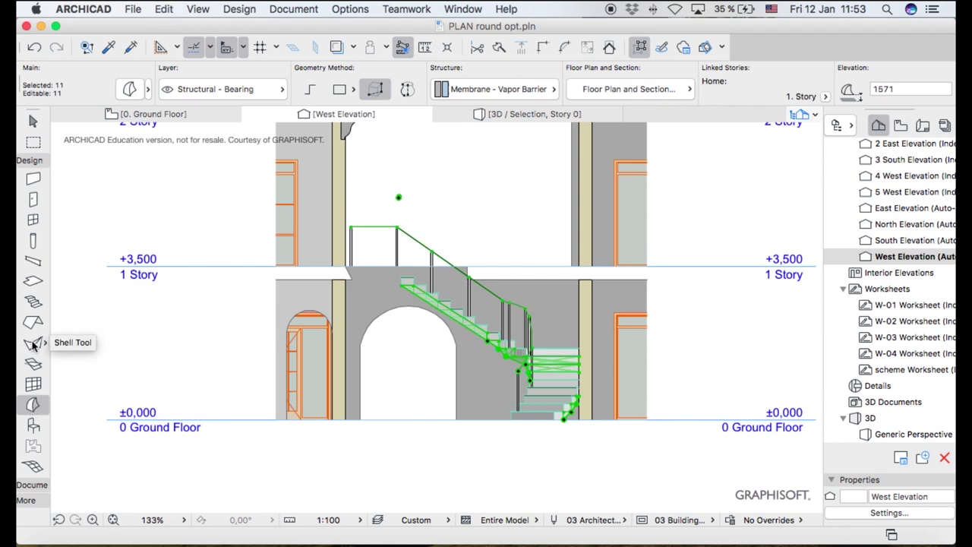
pyautogui.click(33, 426)
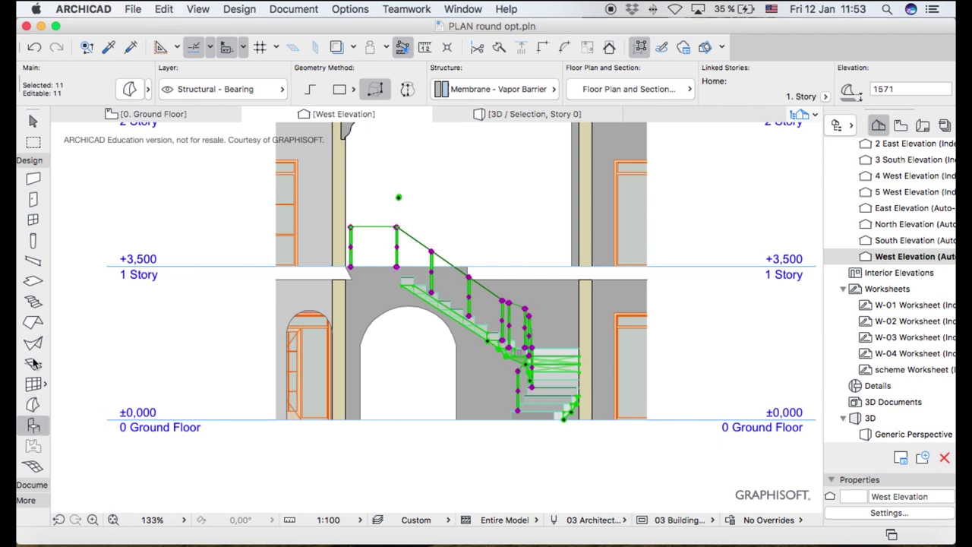
pyautogui.click(33, 282)
pyautogui.rightClick(175, 211)
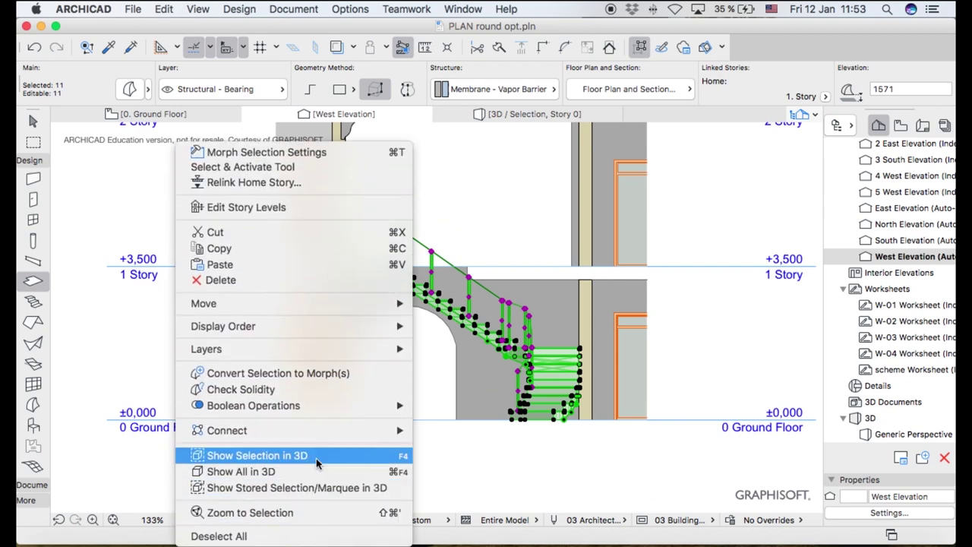
pyautogui.click(318, 455)
pyautogui.scroll(-5, 495, 442)
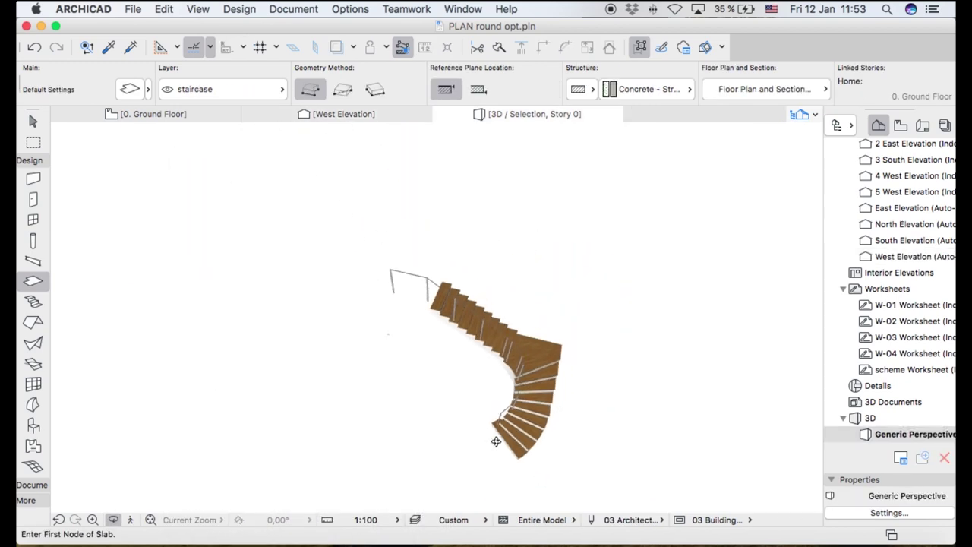
# Select the rounded profile morph and move it by its lower edge onto the top of the first upper-level post
pyautogui.keyDown('shift'); pyautogui.moveTo(437, 407); pyautogui.dragTo(491, 358, button='middle'); pyautogui.keyUp('shift')
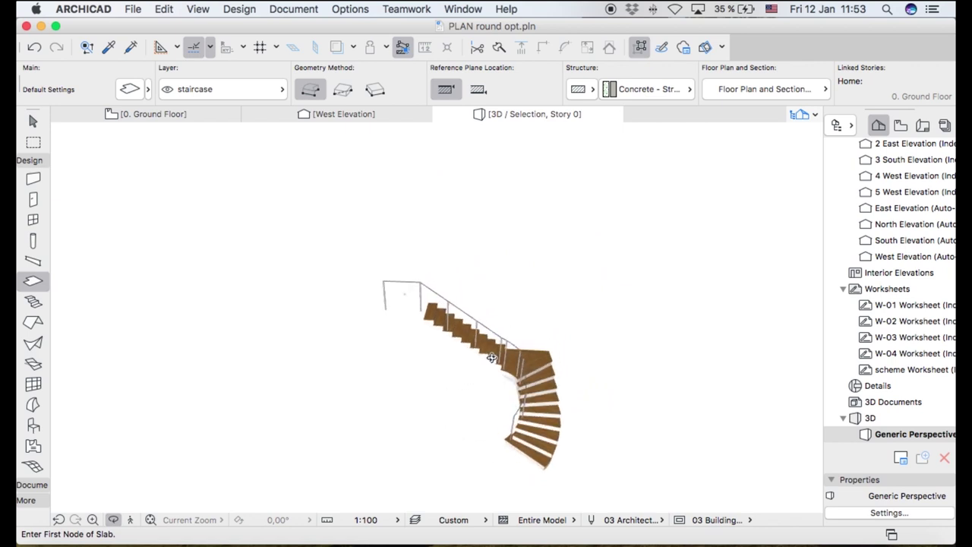
pyautogui.keyDown('shift'); pyautogui.moveTo(416, 288); pyautogui.dragTo(369, 341, button='middle'); pyautogui.keyUp('shift')
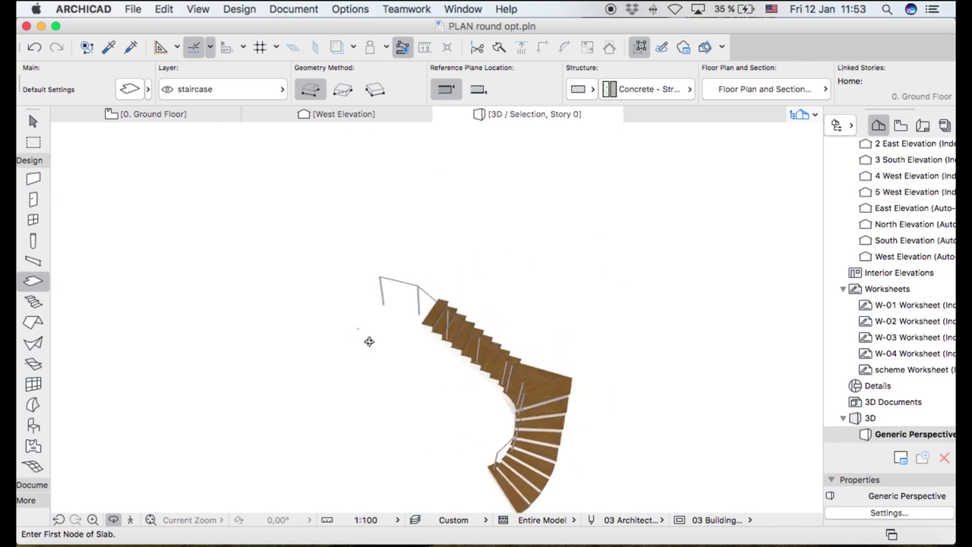
pyautogui.press('Escape')
pyautogui.click(360, 331)
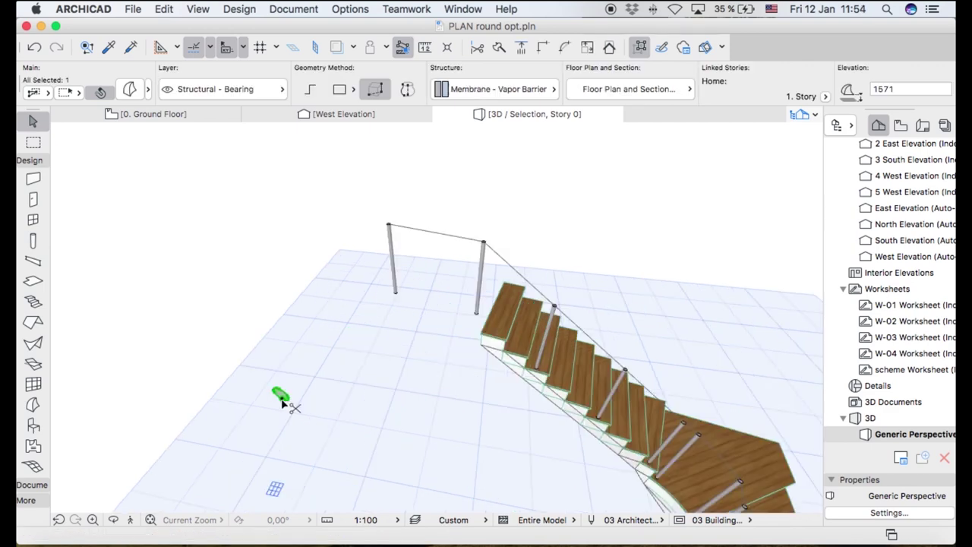
pyautogui.press('super+d')
pyautogui.click(283, 398)
pyautogui.click(394, 255)
pyautogui.press('super+d')
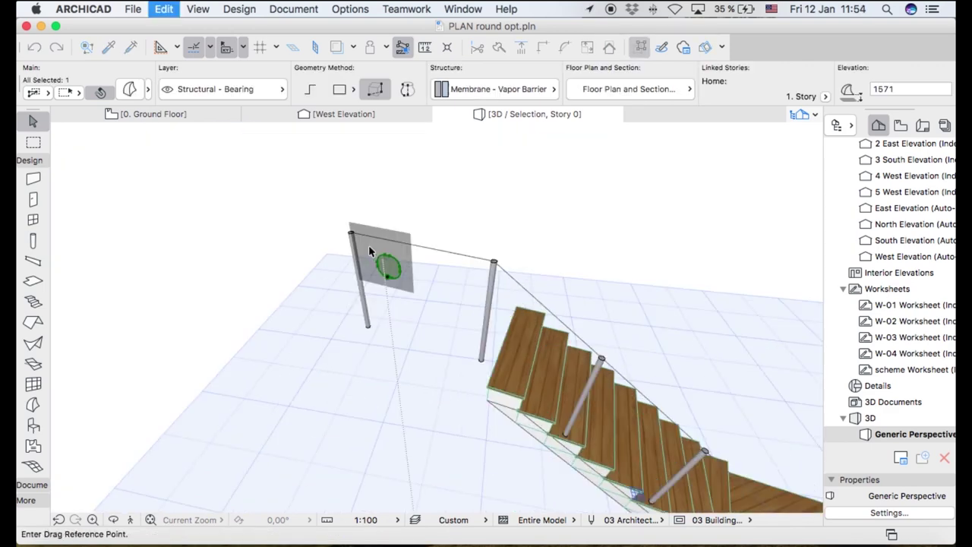
pyautogui.click(386, 272)
pyautogui.click(353, 236)
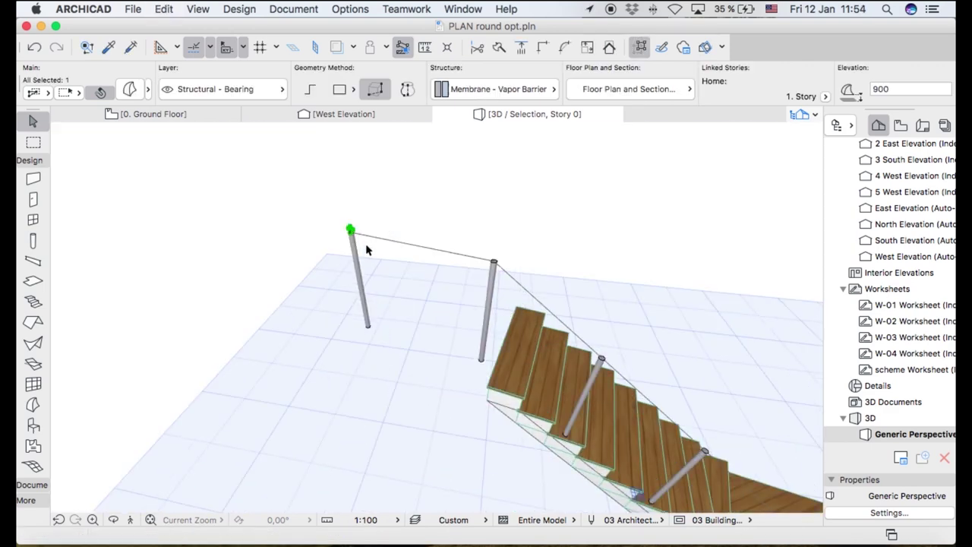
# Rotate the profile about 45° around the vertical axis at the top of the post
pyautogui.scroll(5, 349, 226)
pyautogui.press('super+e')
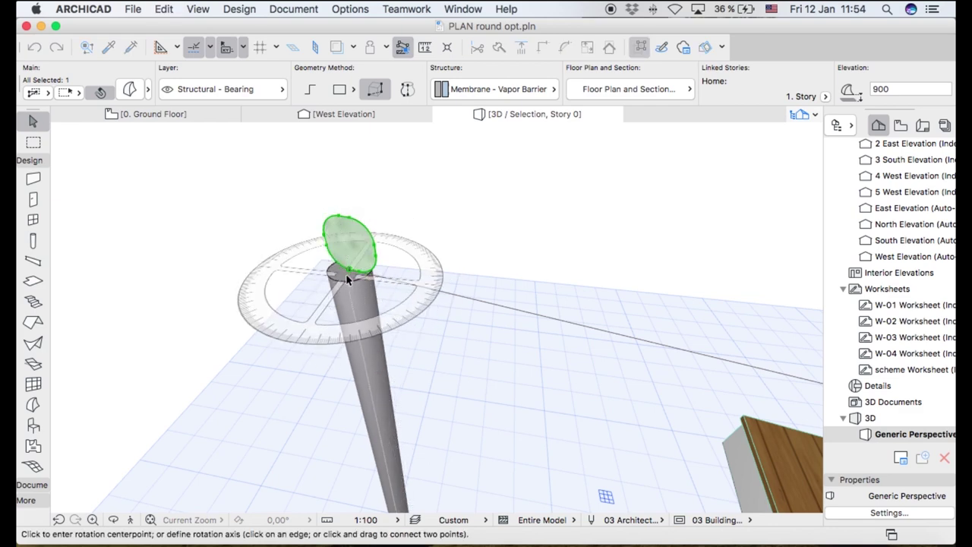
pyautogui.click(345, 273)
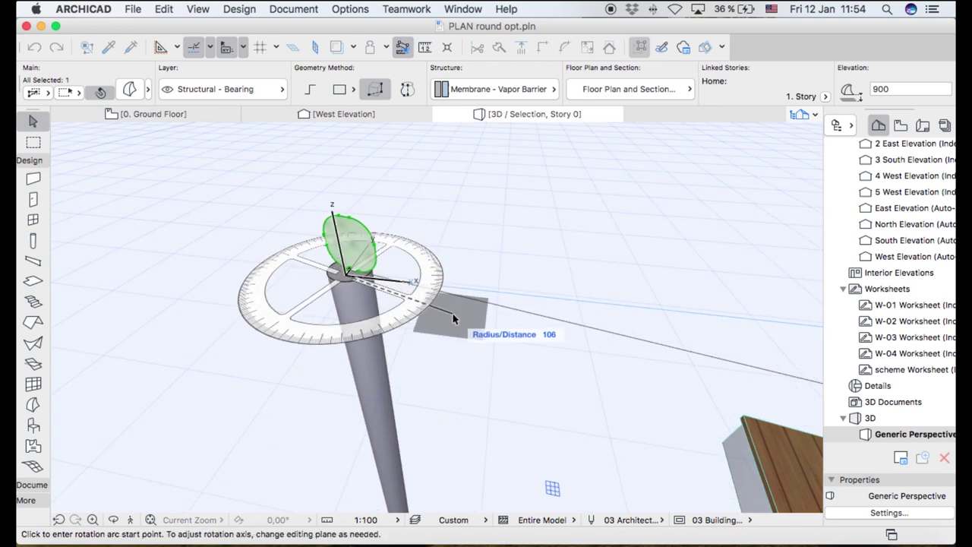
pyautogui.click(454, 314)
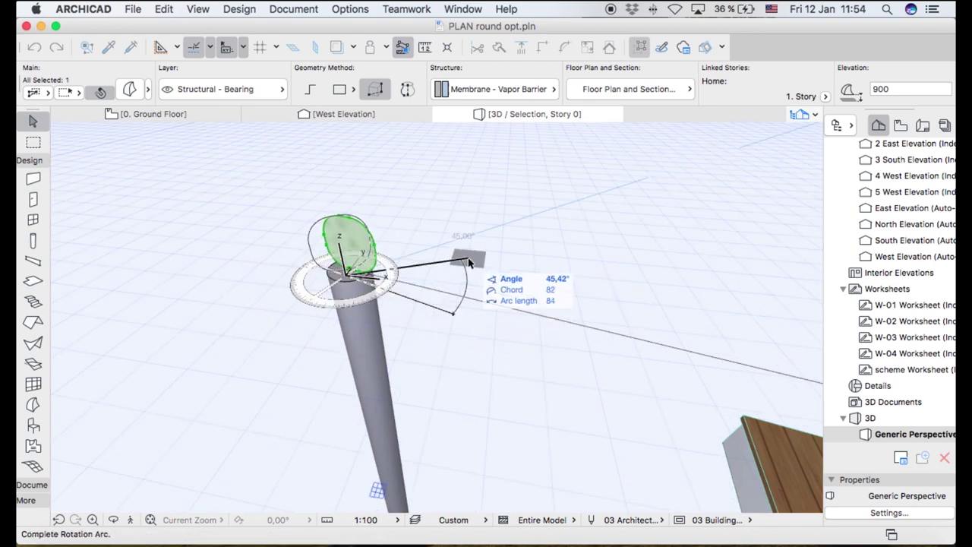
pyautogui.click(465, 260)
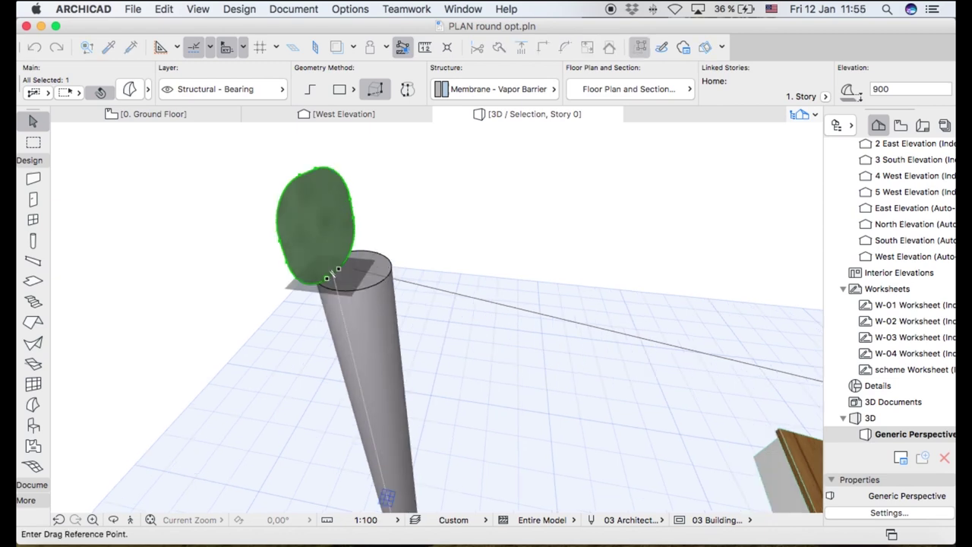
# Move the rounded profile about 11 mm so its lower edge sits on the centre of the post's top
pyautogui.click(338, 269)
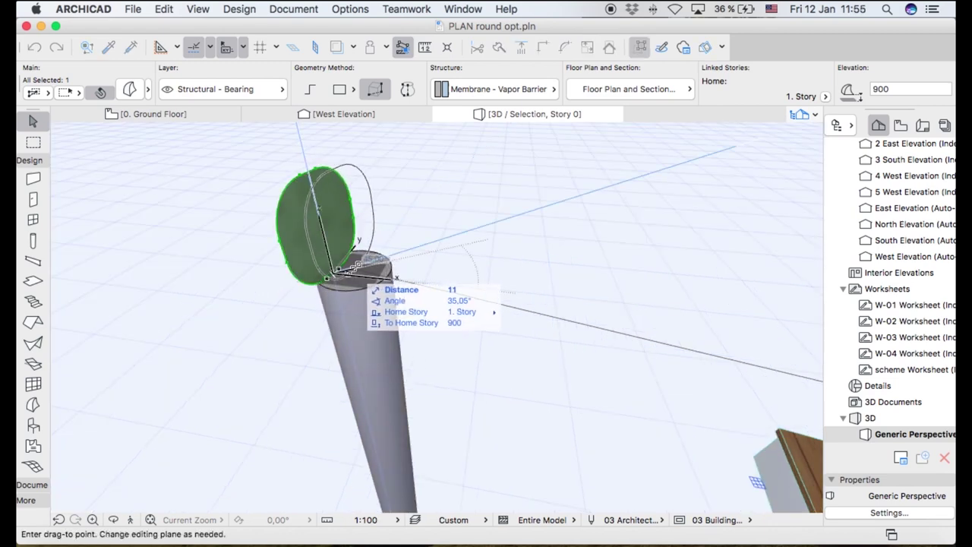
pyautogui.click(355, 265)
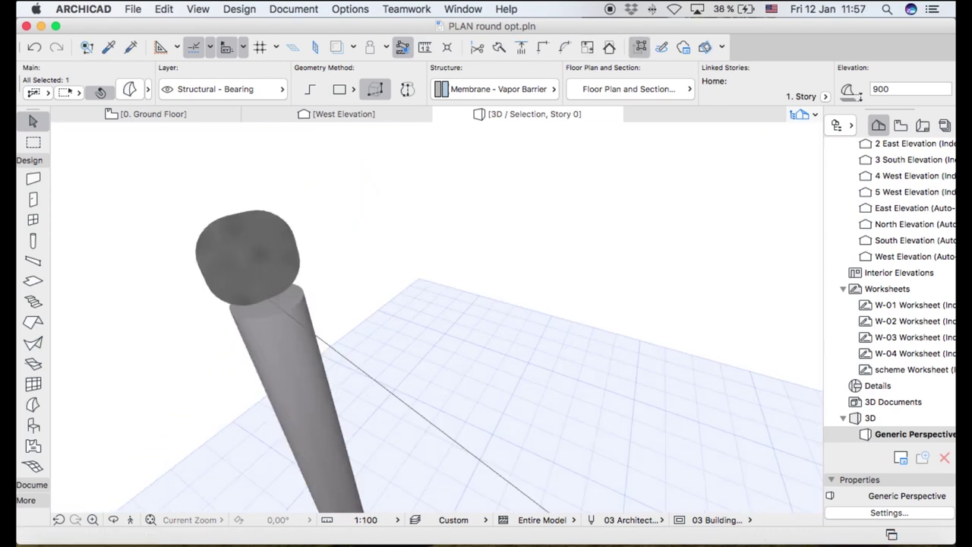
# Start a Tube extrusion of the rounded profile face with its first node at the centre of the first post's top
pyautogui.scroll(5, 232, 224)
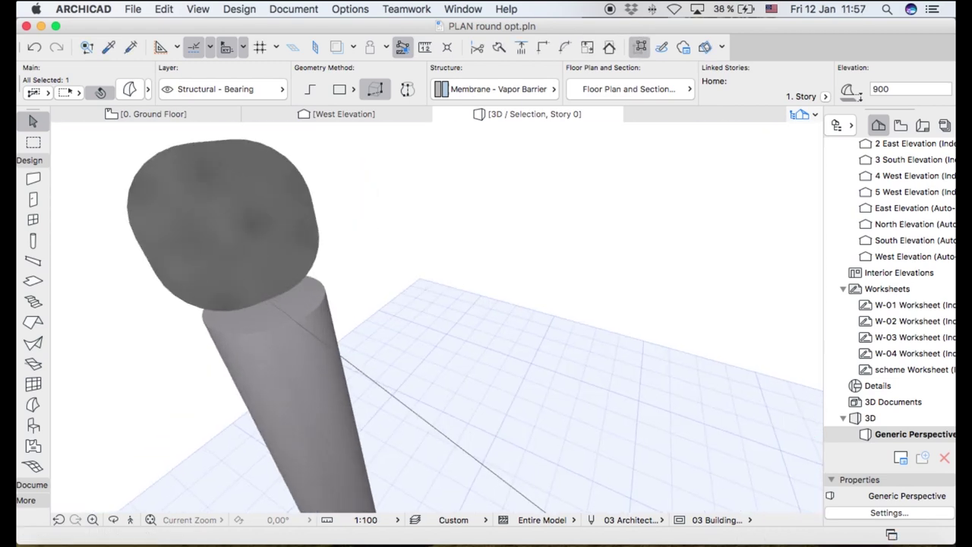
pyautogui.scroll(3, 269, 302)
pyautogui.scroll(-3, 269, 319)
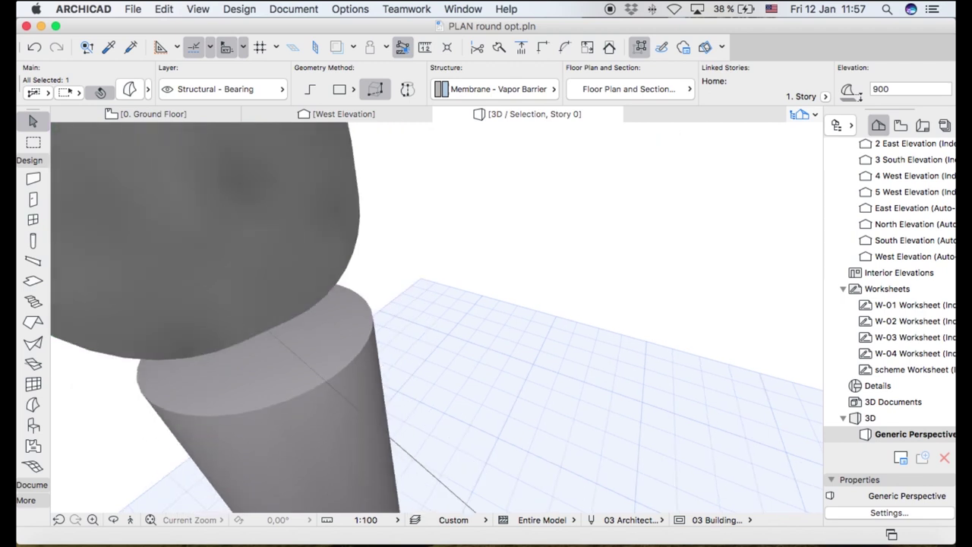
pyautogui.scroll(-3, 276, 376)
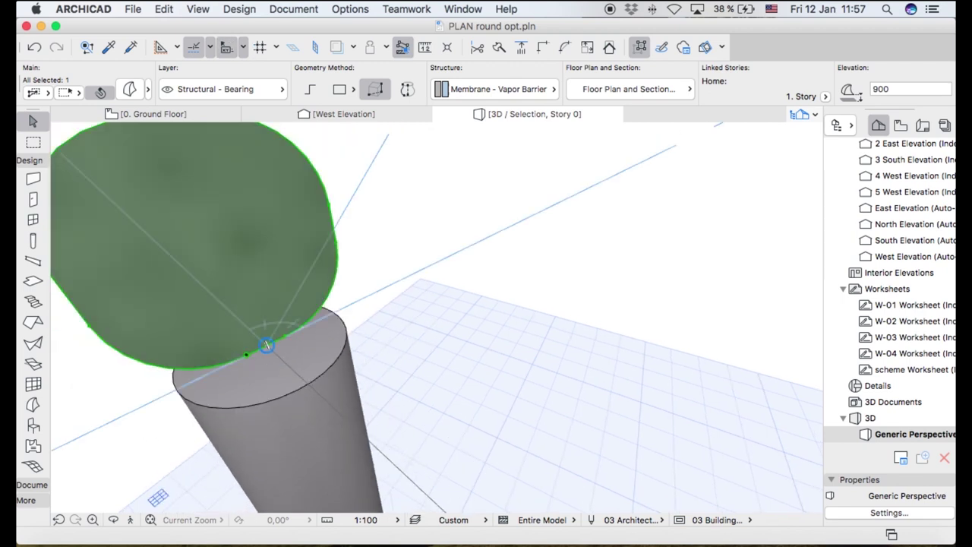
pyautogui.click(262, 267)
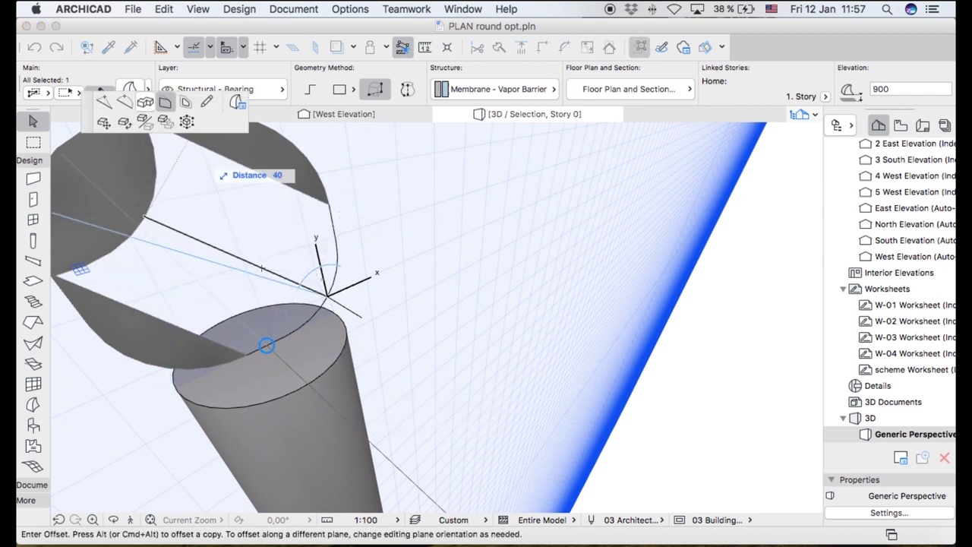
pyautogui.click(261, 267)
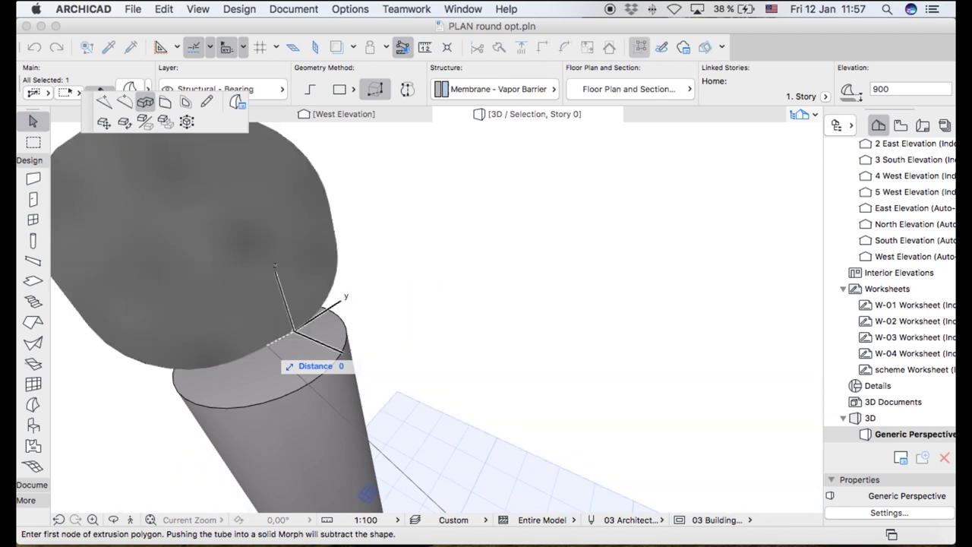
pyautogui.click(267, 345)
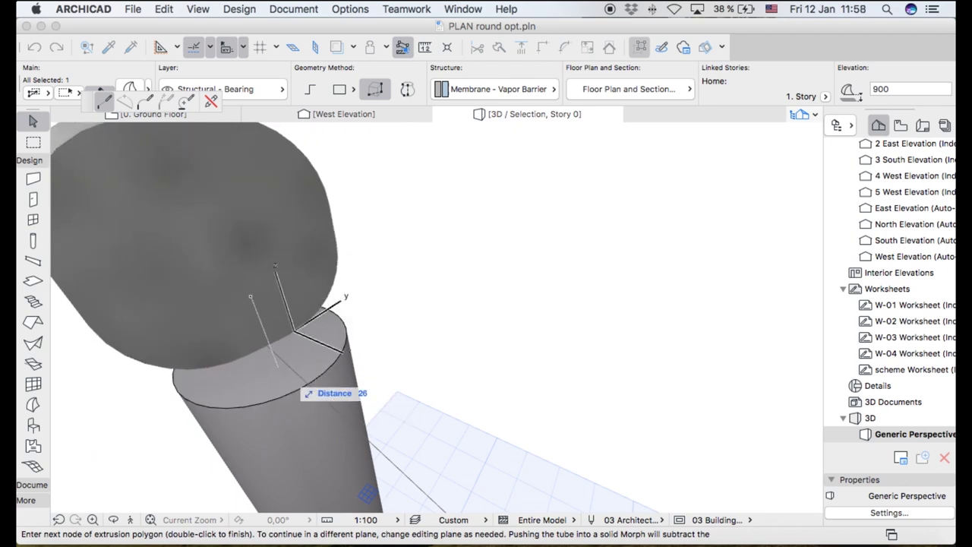
# Extend the tube about 1050 mm along the handrail path to the centre of the second post's top
pyautogui.scroll(-6, 292, 358)
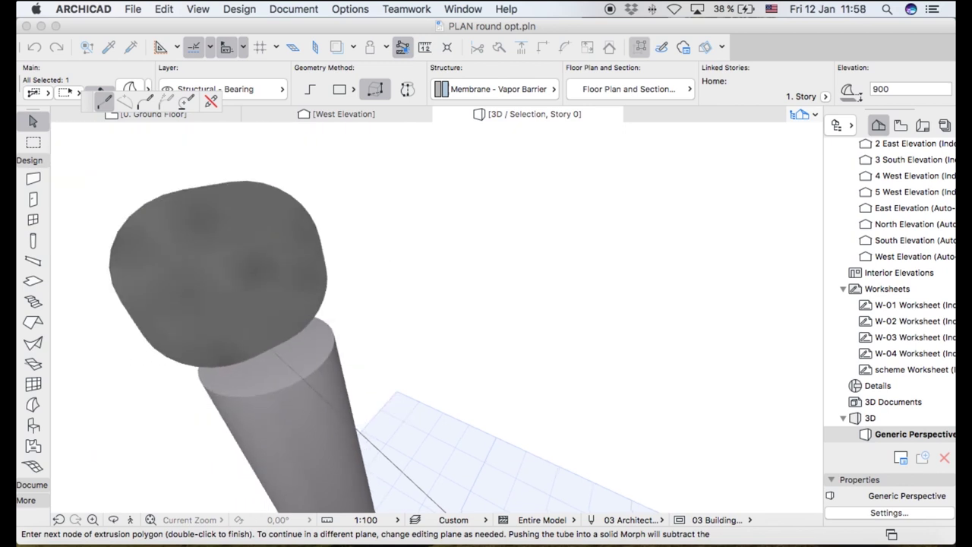
pyautogui.scroll(-6, 292, 358)
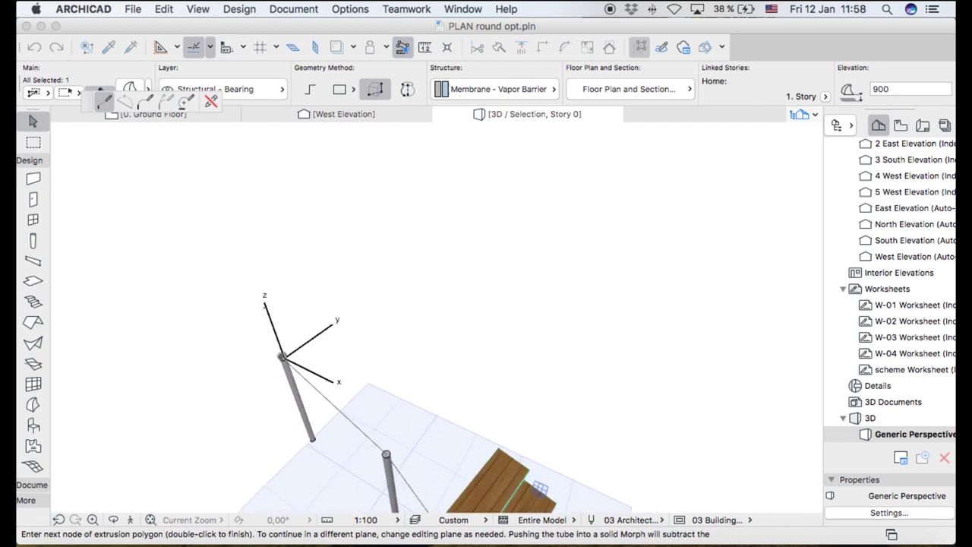
pyautogui.scroll(5, 386, 454)
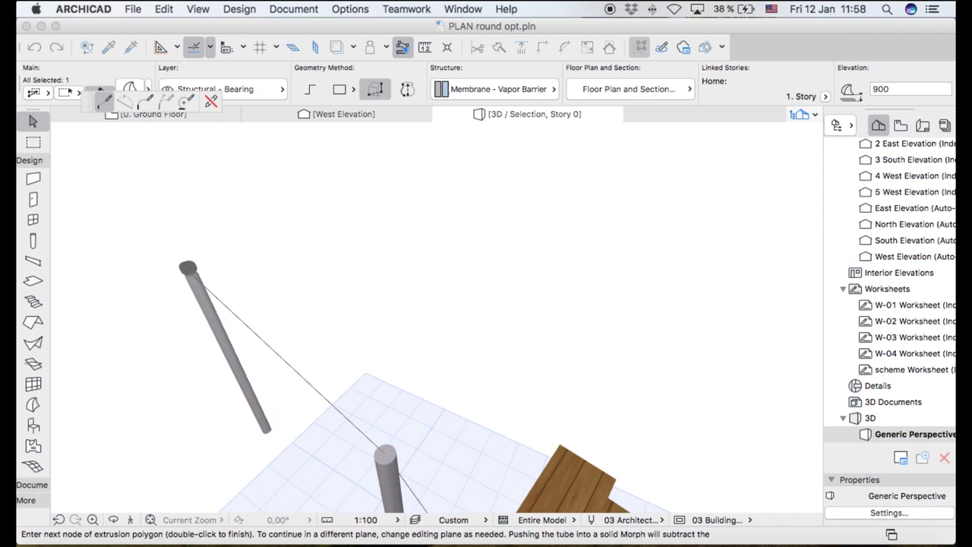
pyautogui.keyDown('shift'); pyautogui.moveTo(386, 454); pyautogui.dragTo(334, 387, button='middle'); pyautogui.keyUp('shift')
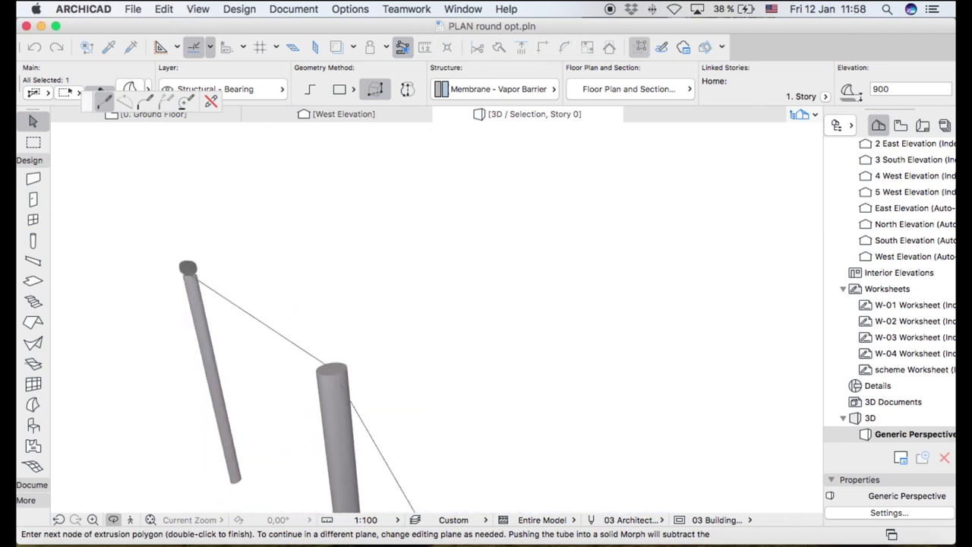
pyautogui.scroll(5, 369, 419)
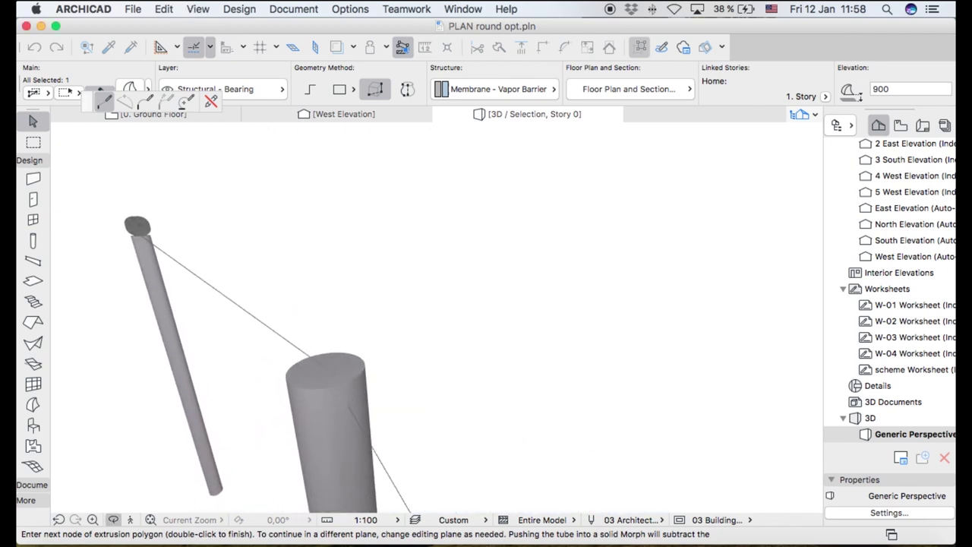
pyautogui.scroll(1, 350, 387)
pyautogui.press('n')
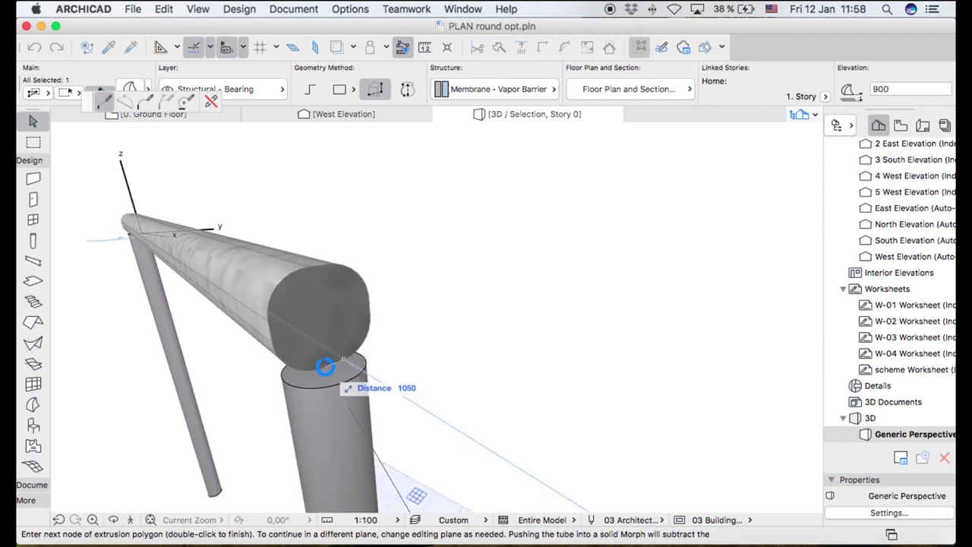
pyautogui.click(324, 366)
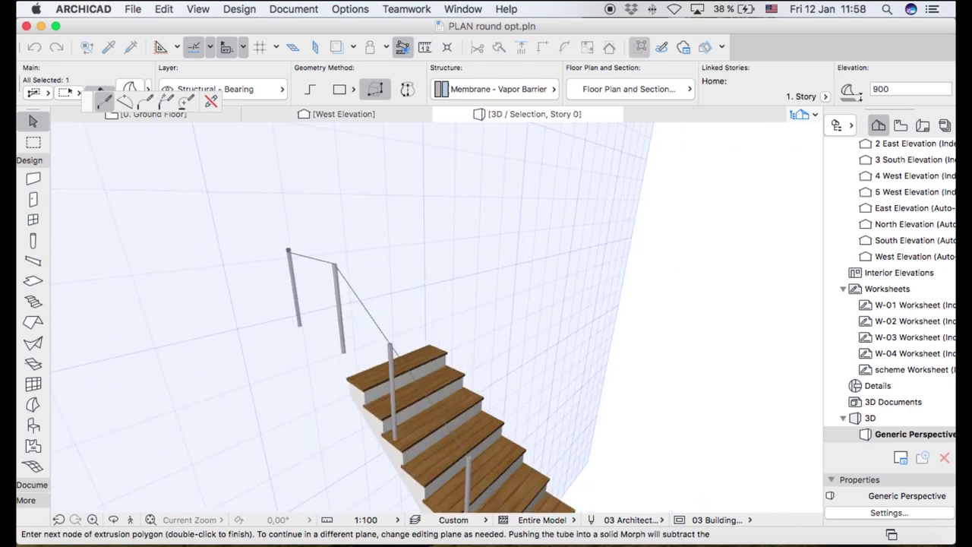
# Add a tube segment about 965 mm long, sloping down to the top of the third post
pyautogui.scroll(-3, 335, 258)
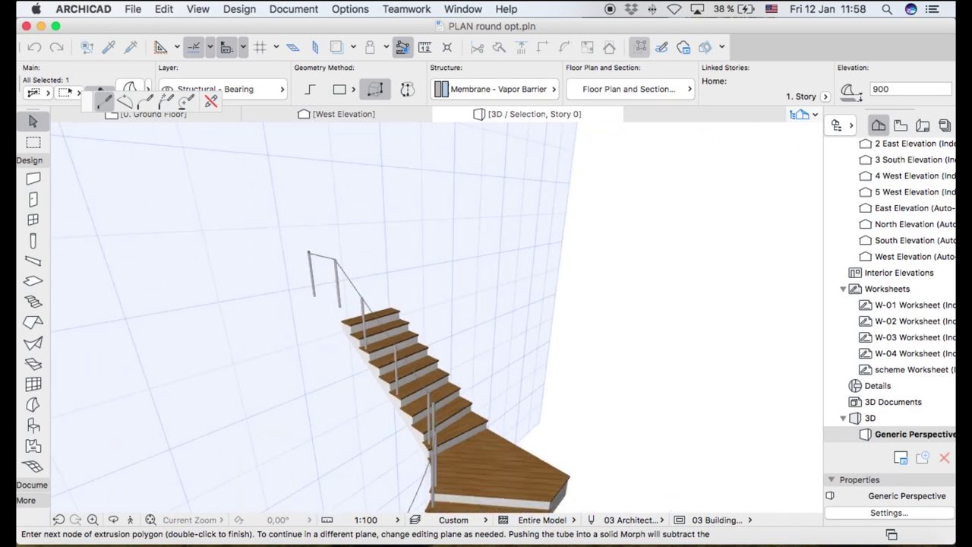
pyautogui.scroll(5, 352, 294)
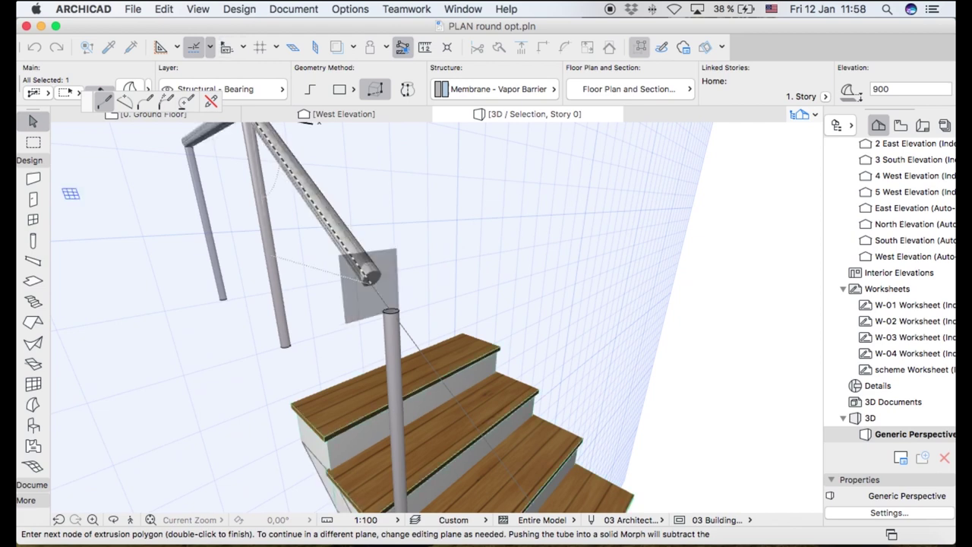
pyautogui.scroll(3, 405, 311)
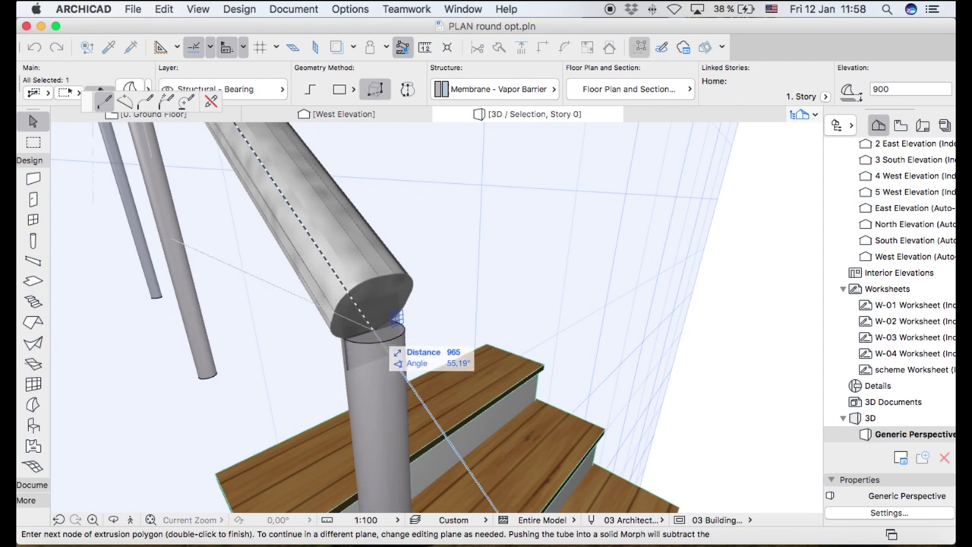
pyautogui.click(373, 330)
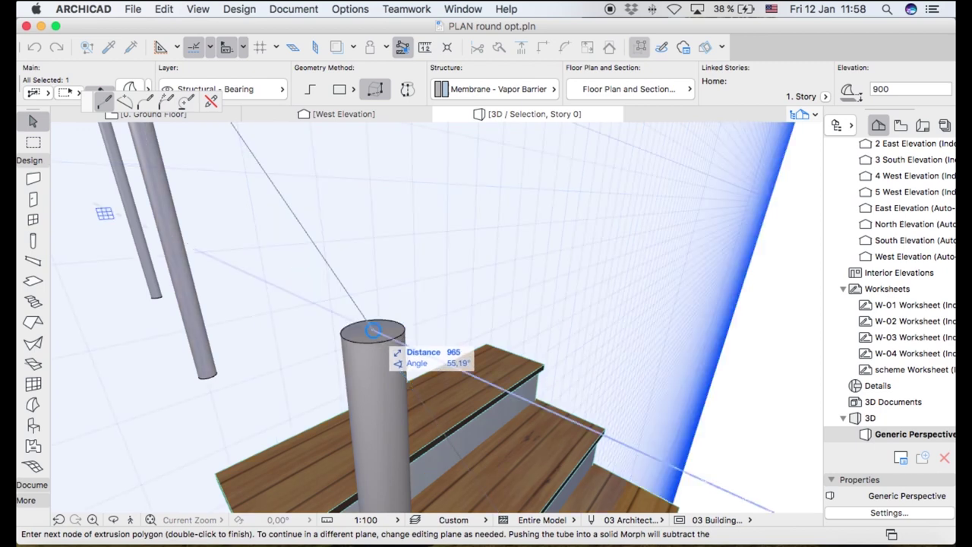
# Continue the tube about 1042 mm down the stair to the top of the fourth post
pyautogui.scroll(-5, 355, 264)
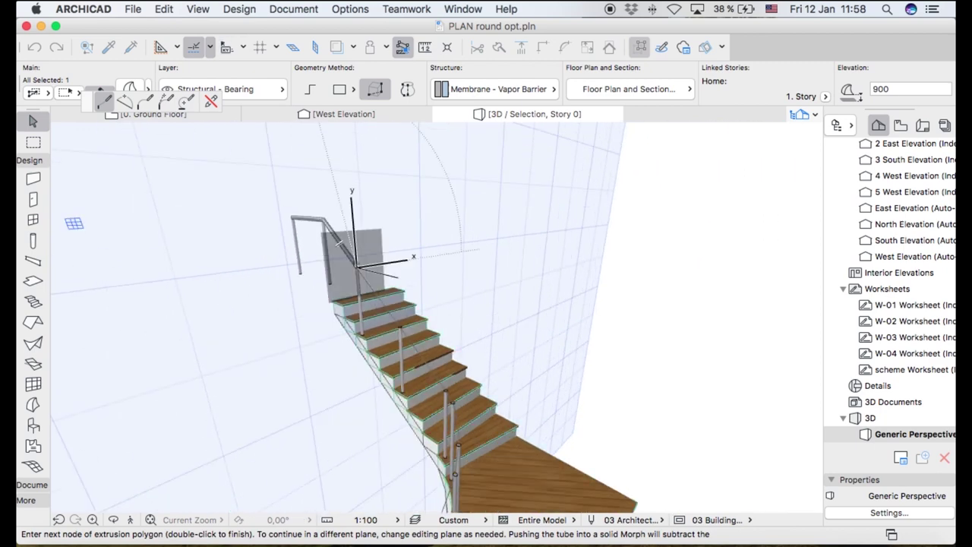
pyautogui.scroll(5, 379, 319)
pyautogui.scroll(4, 377, 309)
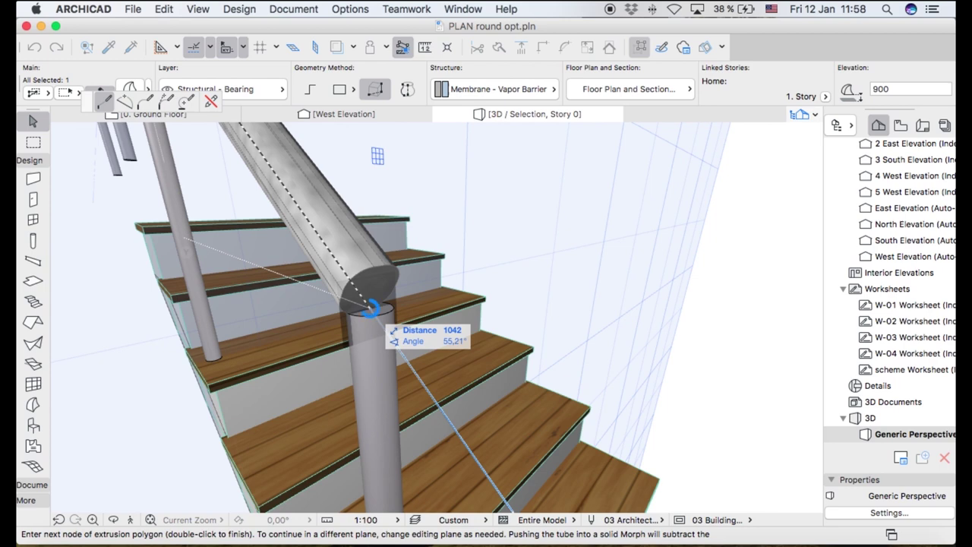
# Continue the tube about 928 mm down the flight to the top of the fifth post
pyautogui.scroll(-5, 369, 308)
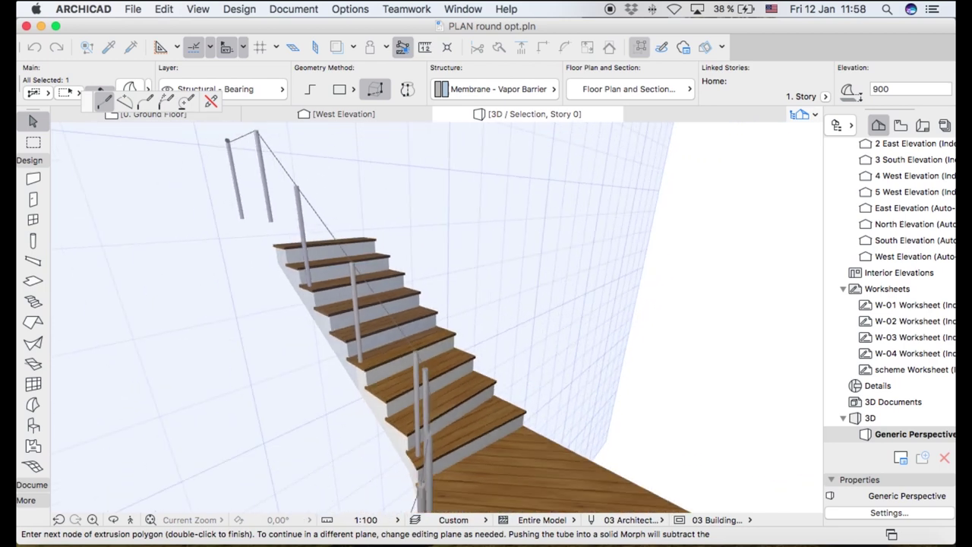
pyautogui.scroll(5, 420, 485)
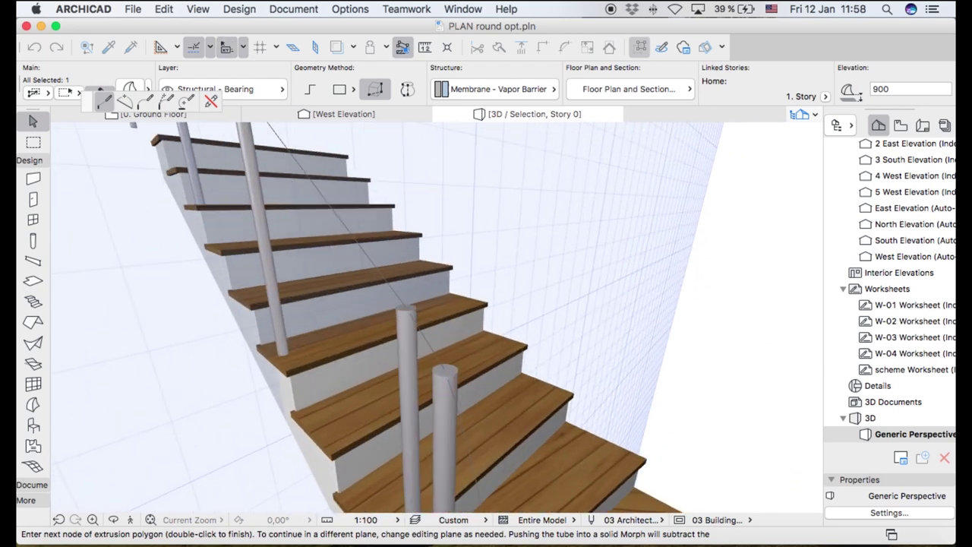
pyautogui.scroll(3, 416, 305)
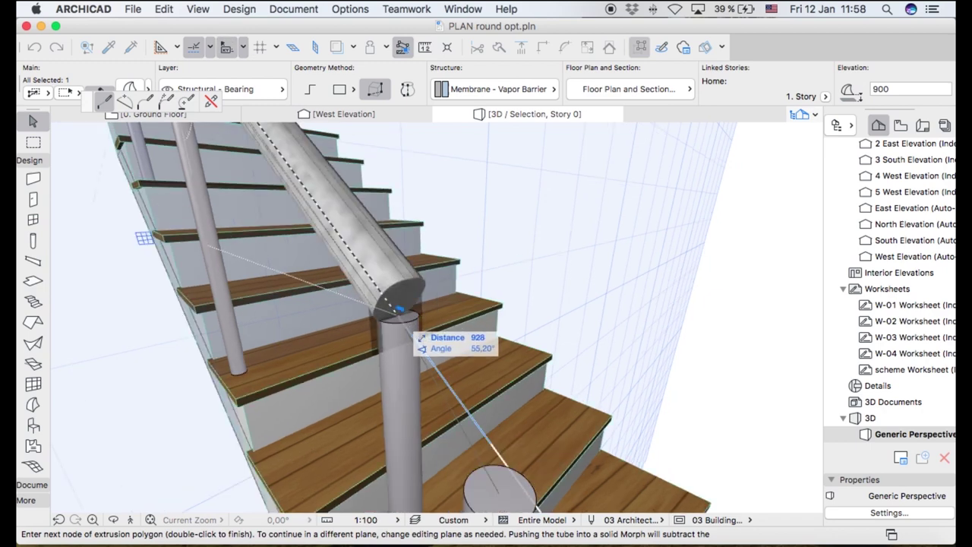
pyautogui.click(398, 312)
# Add a short tube segment of about 171 mm from the fifth post to the top of the sixth post
pyautogui.scroll(-3, 410, 311)
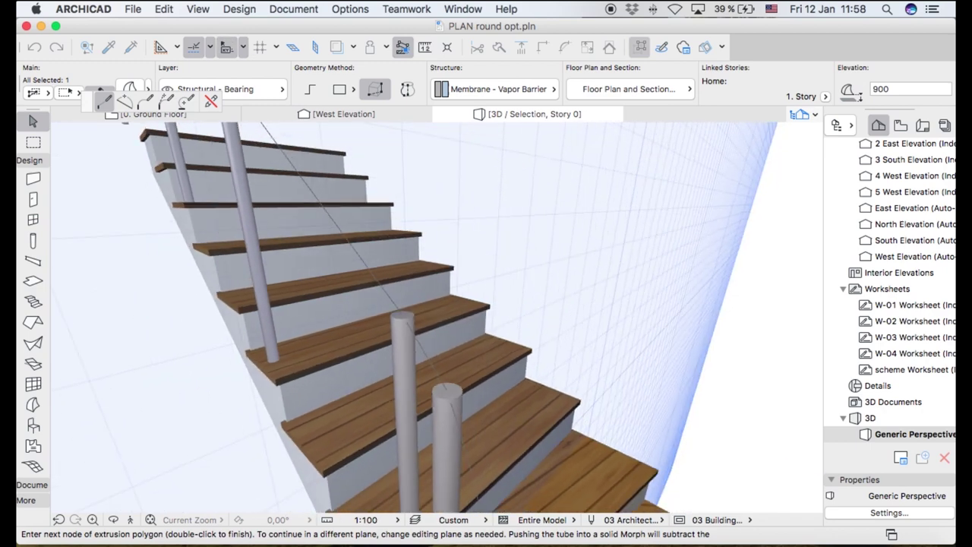
pyautogui.press('o')
pyautogui.keyDown('shift'); pyautogui.moveTo(436, 317); pyautogui.dragTo(421, 357, button='middle'); pyautogui.keyUp('shift')
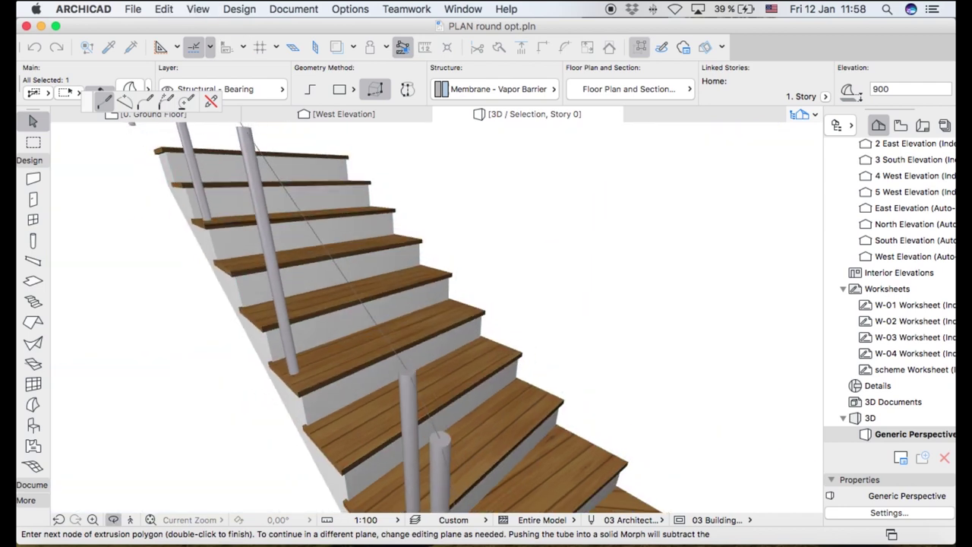
pyautogui.scroll(-4, 440, 296)
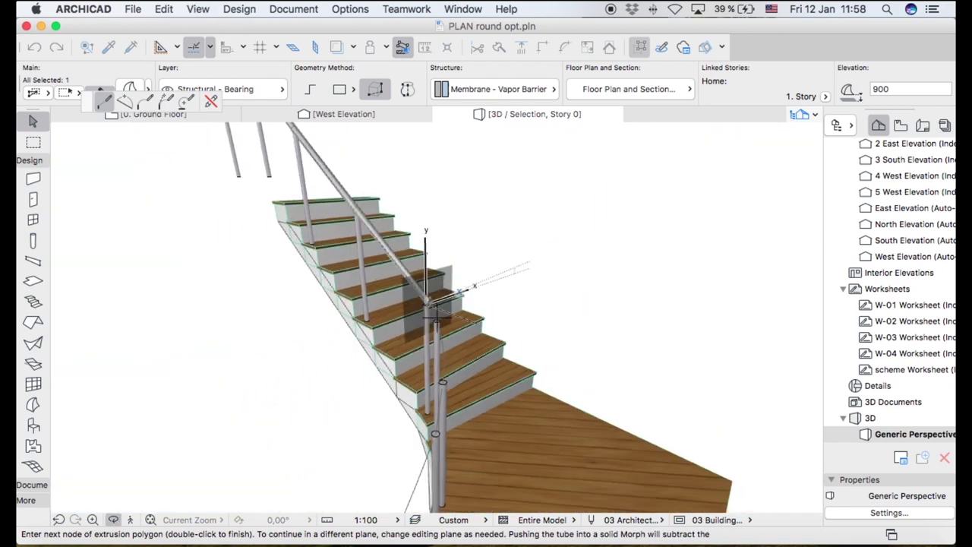
pyautogui.keyDown('shift'); pyautogui.moveTo(438, 299); pyautogui.dragTo(478, 334, button='middle'); pyautogui.keyUp('shift')
pyautogui.scroll(8, 440, 327)
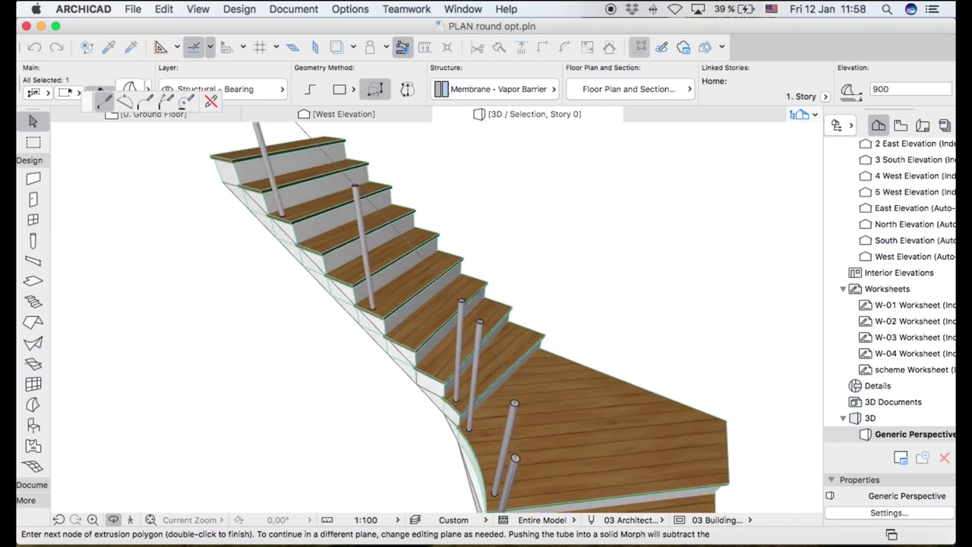
pyautogui.scroll(3, 440, 327)
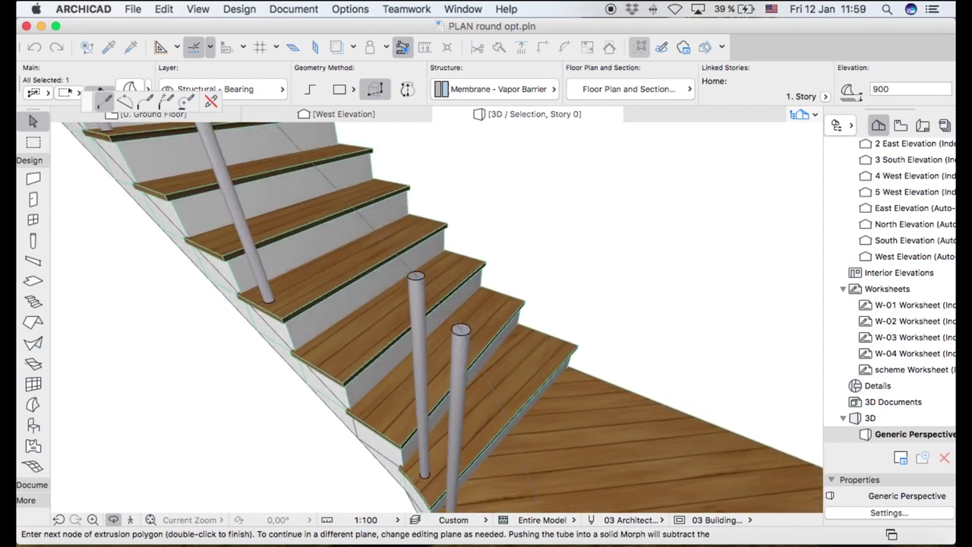
pyautogui.click(454, 313)
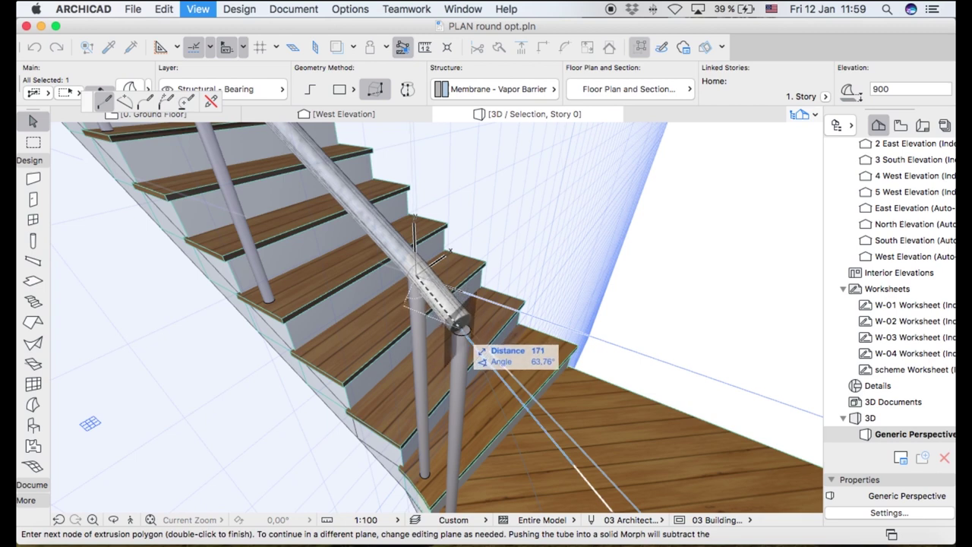
pyautogui.click(460, 328)
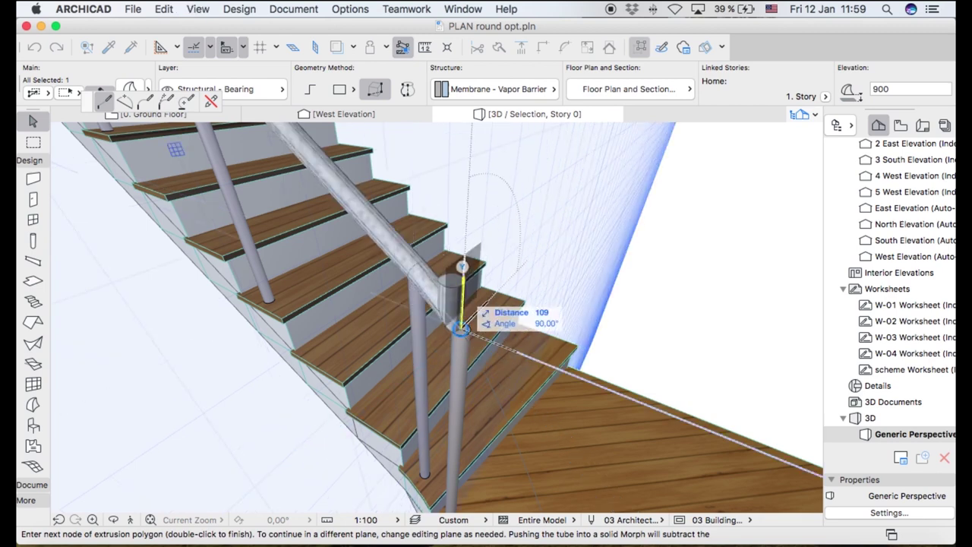
# Add a curved tube segment about 499 mm long from the sixth to the seventh post top, with an arc radius of about 1510 mm
pyautogui.scroll(-5, 461, 282)
pyautogui.scroll(5, 486, 318)
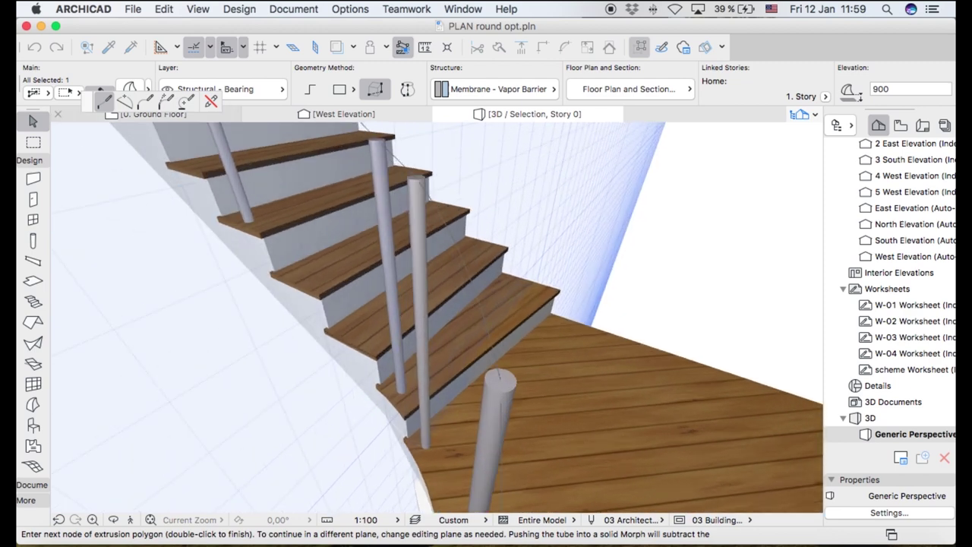
pyautogui.click(416, 177)
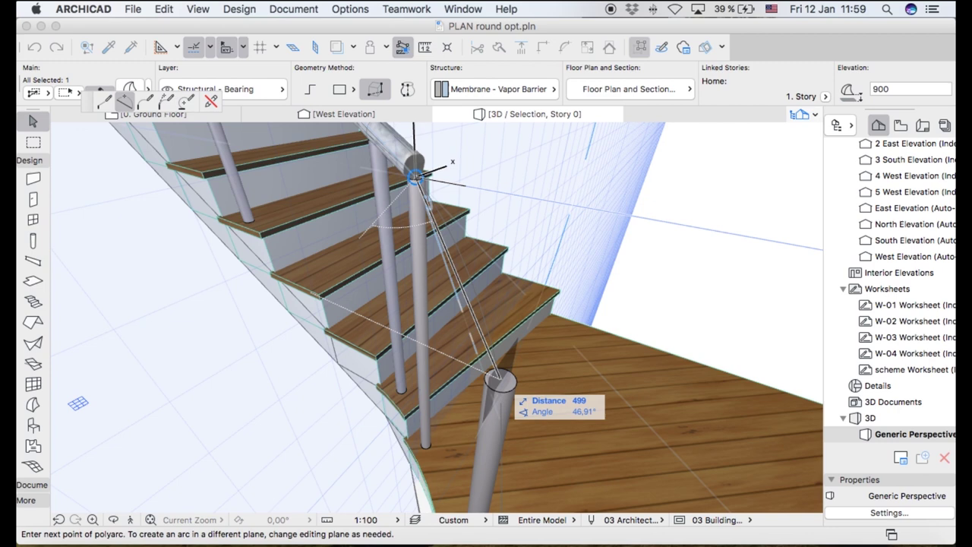
pyautogui.click(497, 377)
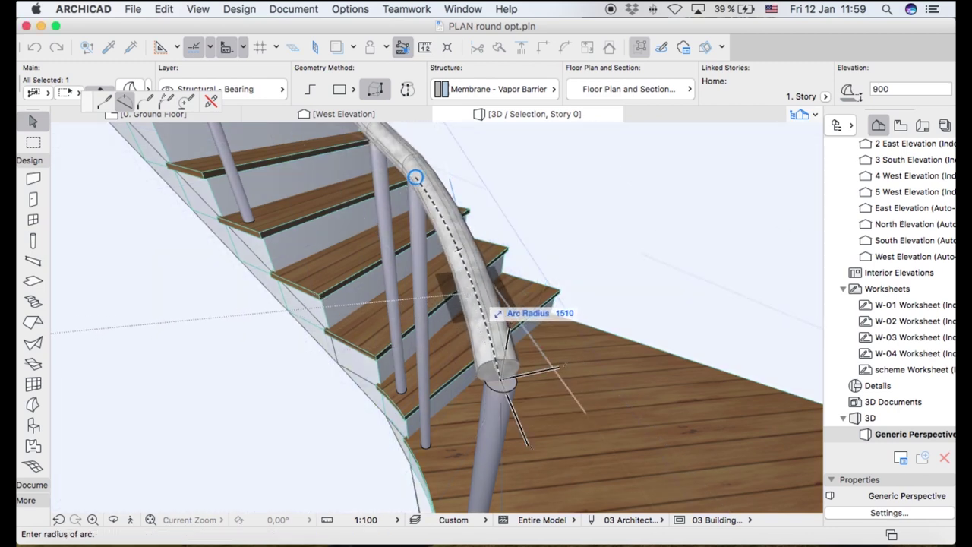
pyautogui.scroll(-5, 415, 177)
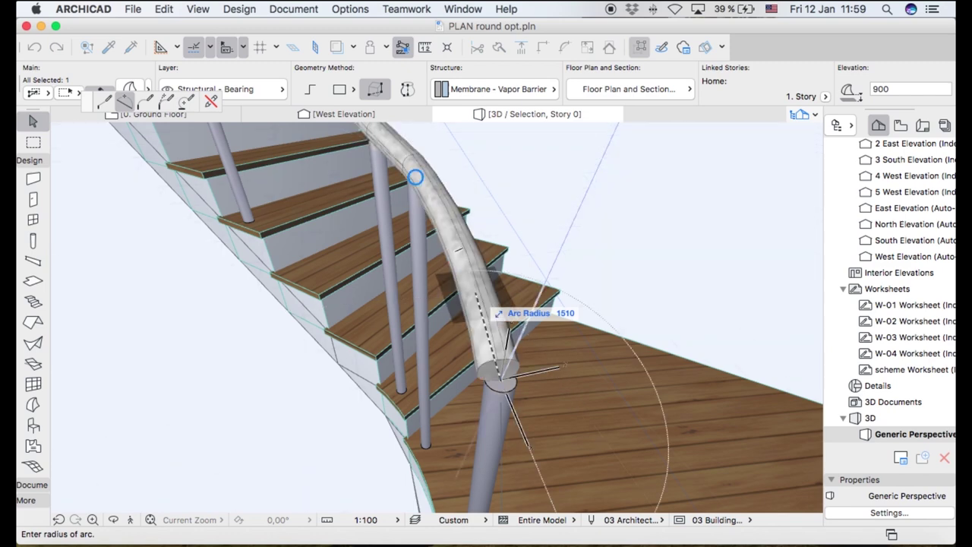
pyautogui.click(414, 176)
# Continue the tube as an arc spanning about 249 mm to the eighth post top, with a radius of about 2167 mm
pyautogui.scroll(-5, 413, 175)
pyautogui.scroll(5, 476, 260)
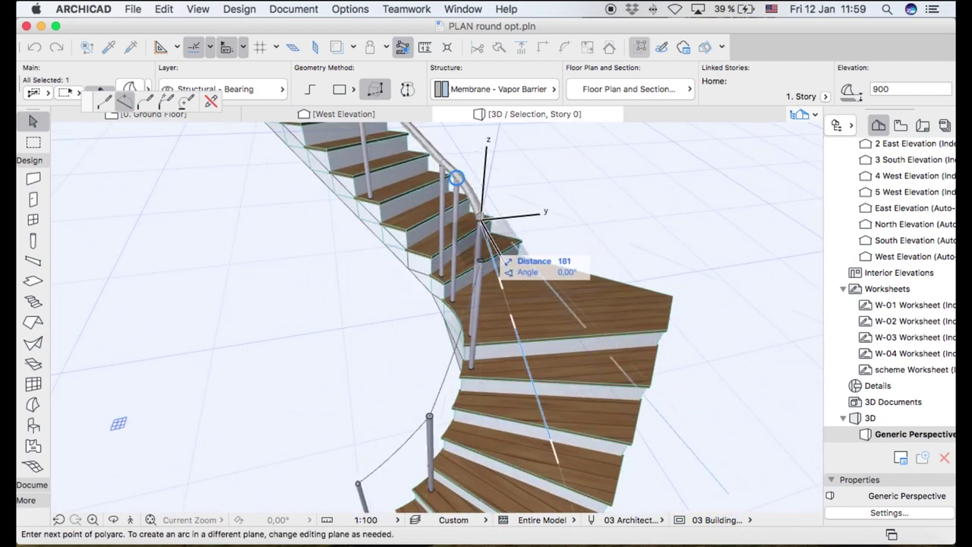
pyautogui.scroll(5, 459, 270)
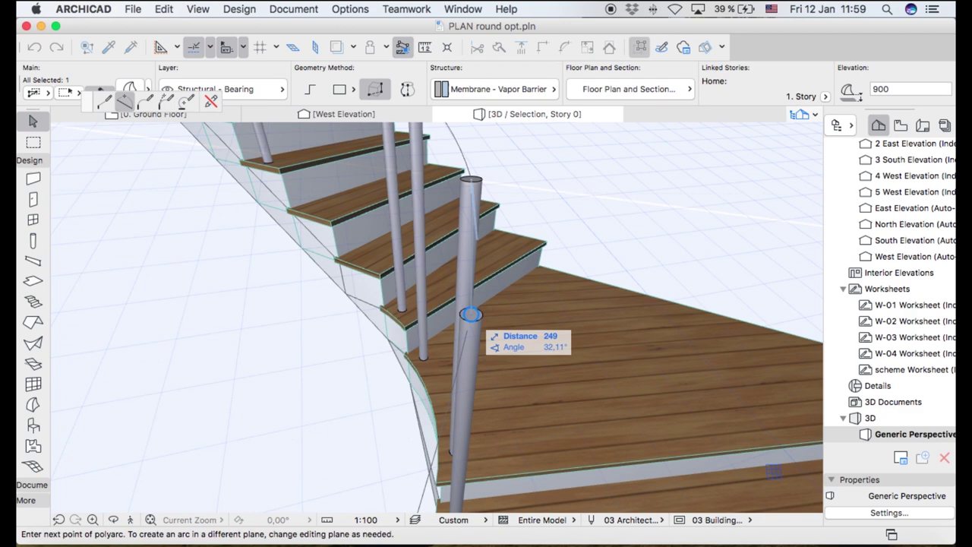
pyautogui.click(471, 314)
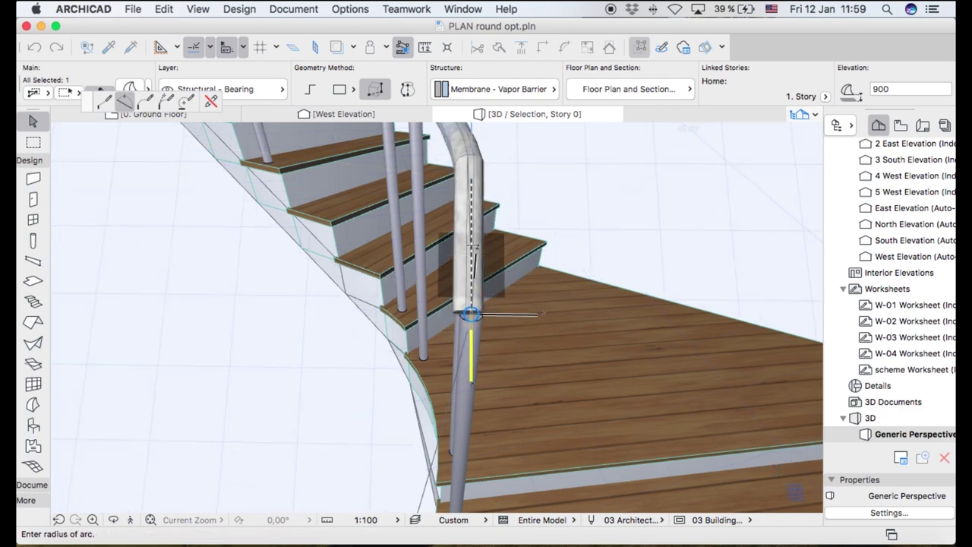
pyautogui.scroll(2, 472, 268)
pyautogui.scroll(2, 471, 267)
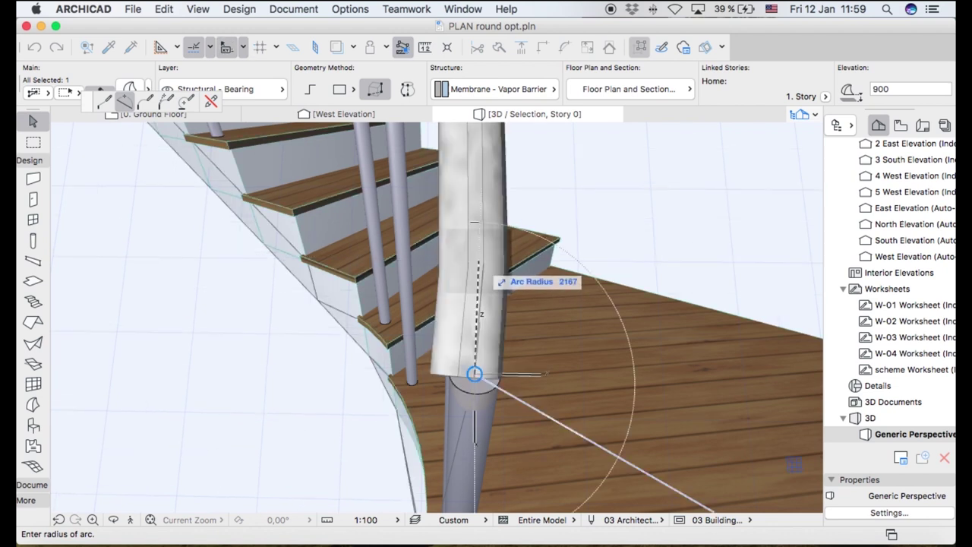
pyautogui.click(478, 261)
# Extend the tube about 952 mm down to the ninth post top as an arc with a radius of about 5643 mm
pyautogui.scroll(-5, 505, 239)
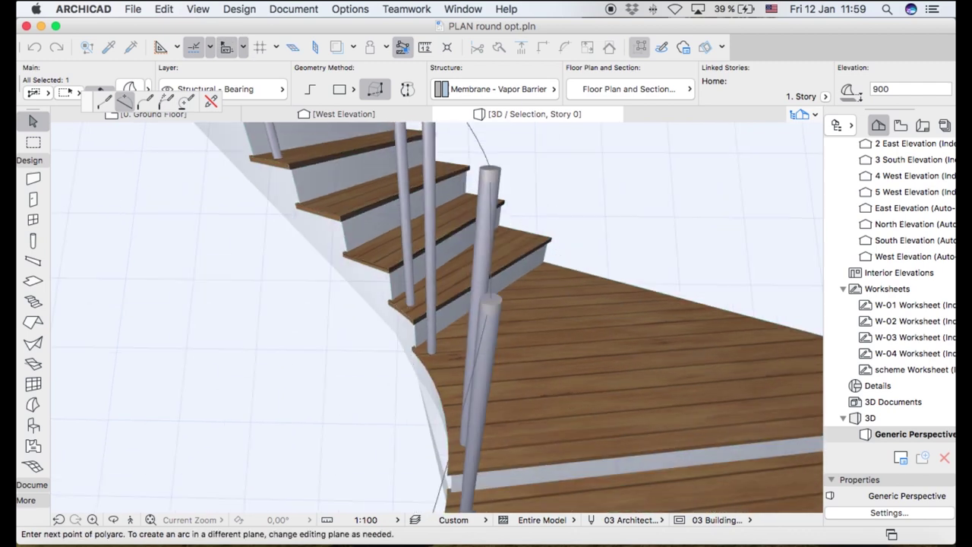
pyautogui.scroll(-4, 486, 266)
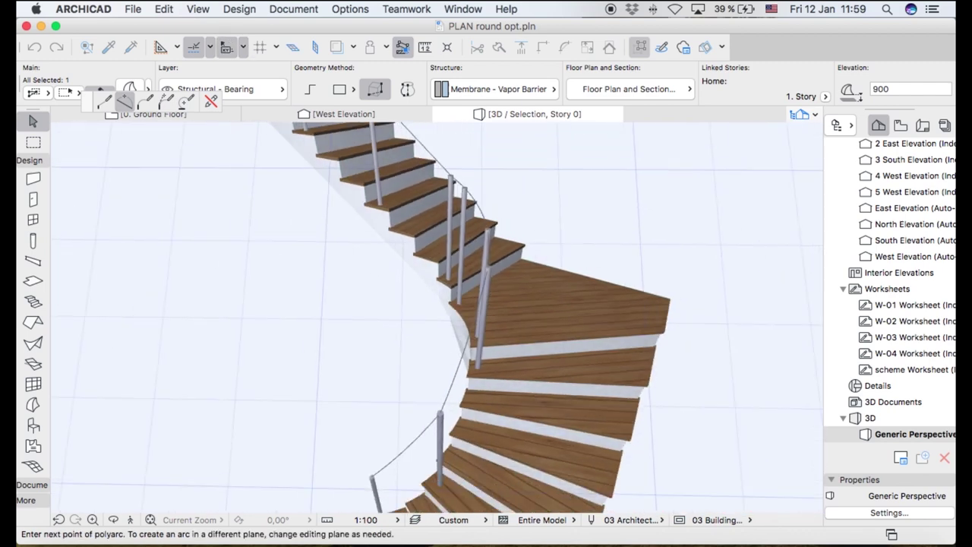
pyautogui.scroll(8, 451, 378)
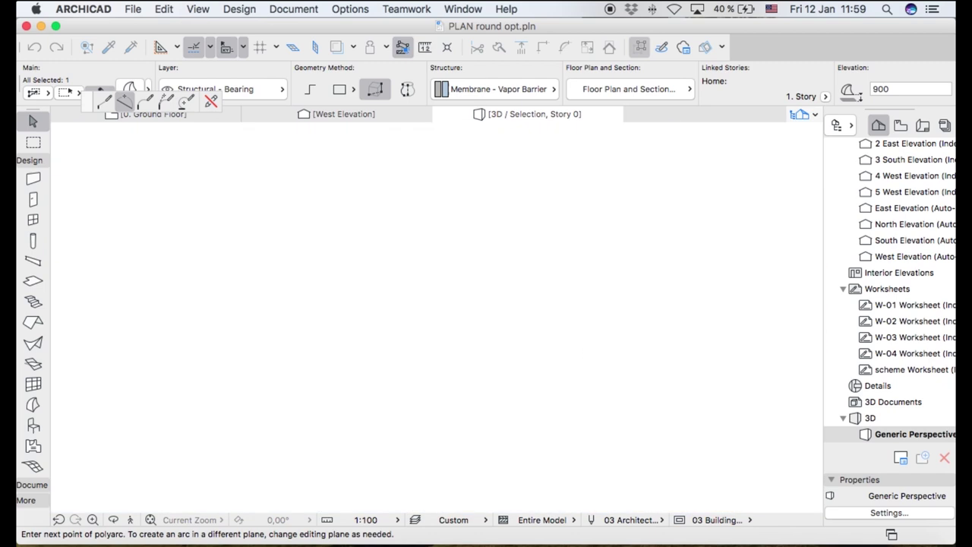
pyautogui.scroll(-5, 451, 377)
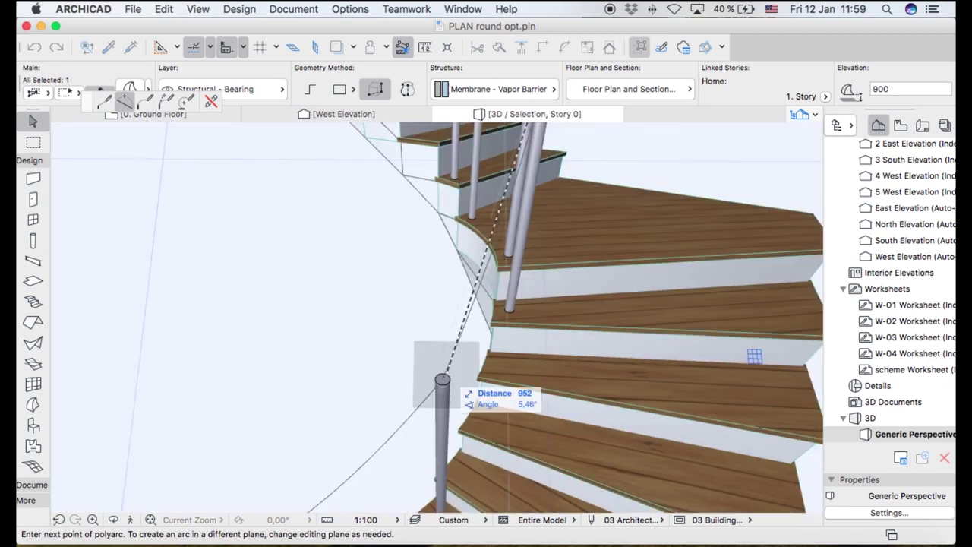
pyautogui.click(442, 379)
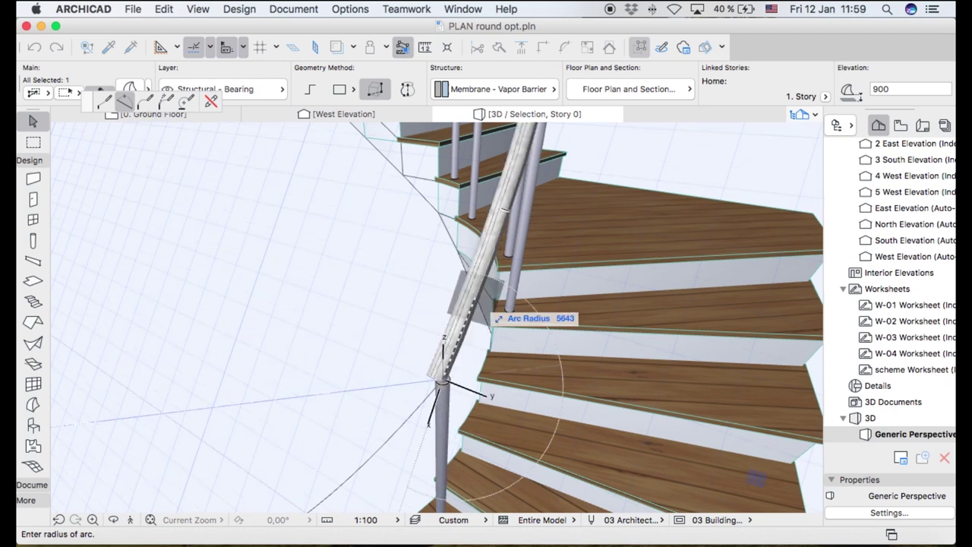
pyautogui.click(486, 315)
# Add a final arc of about 731 mm to the last post top, with a radius of about 2907 mm, and finish the tube
pyautogui.scroll(-3, 486, 319)
pyautogui.scroll(10, 467, 350)
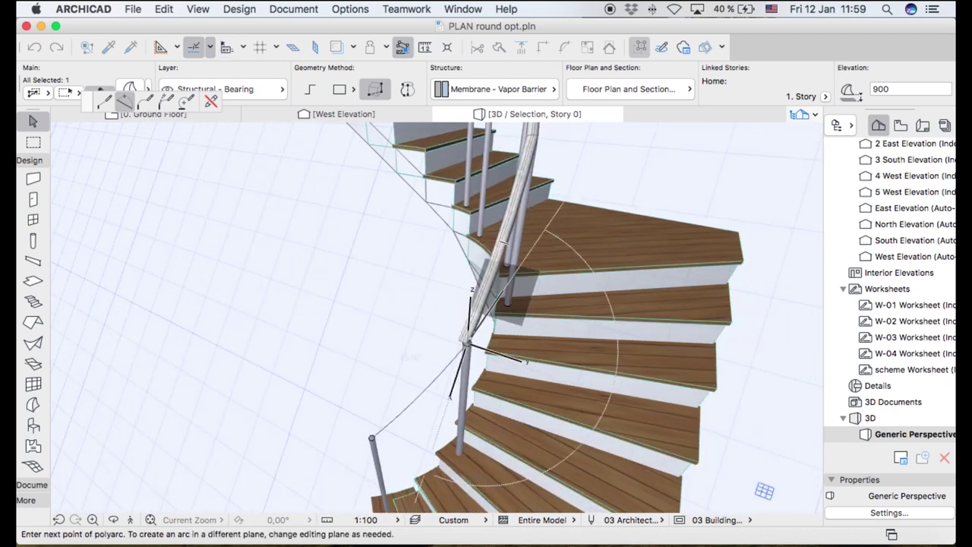
pyautogui.scroll(-8, 467, 350)
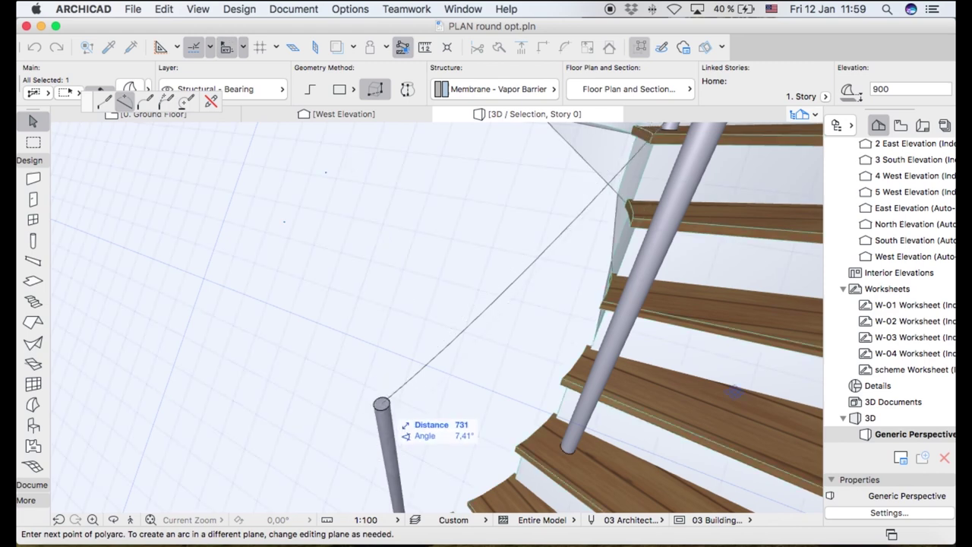
pyautogui.click(382, 403)
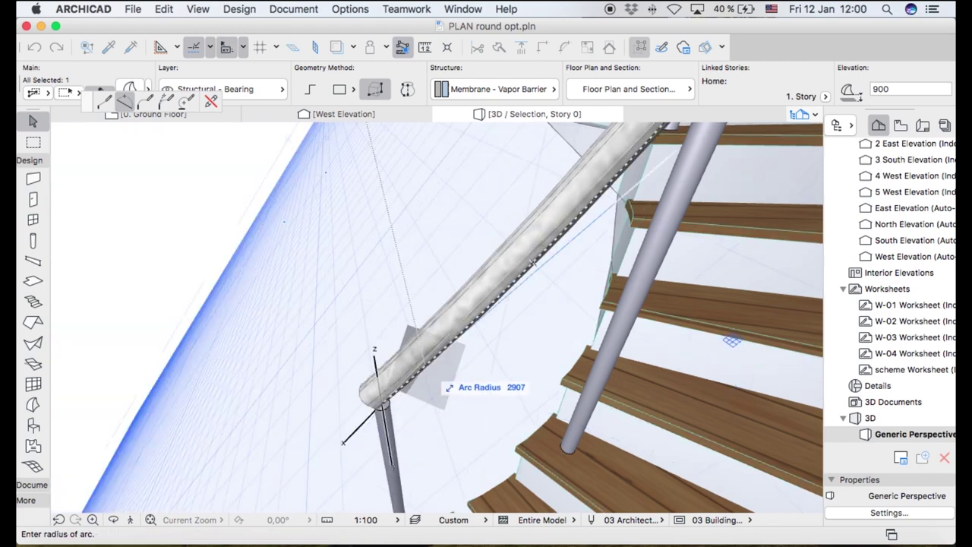
pyautogui.click(382, 401)
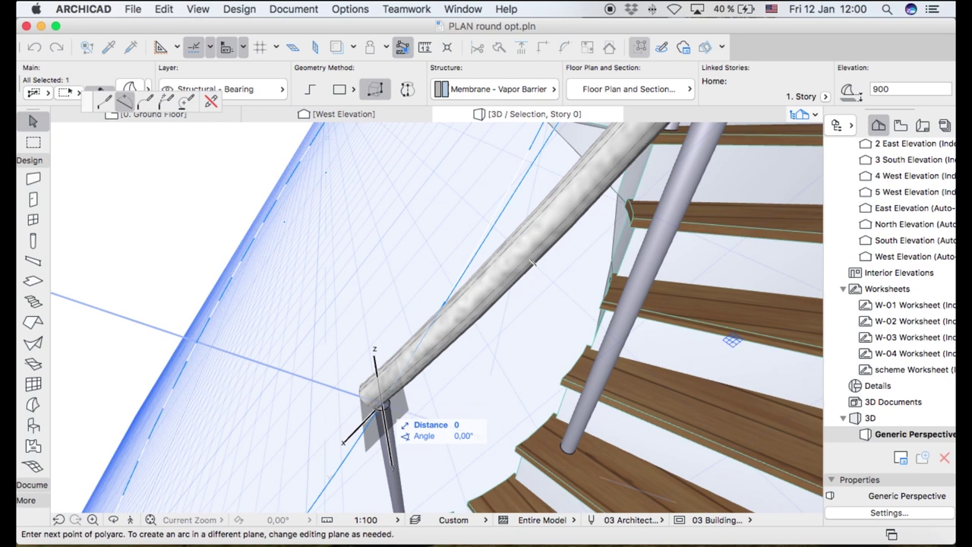
pyautogui.click(380, 403)
pyautogui.scroll(-5, 417, 423)
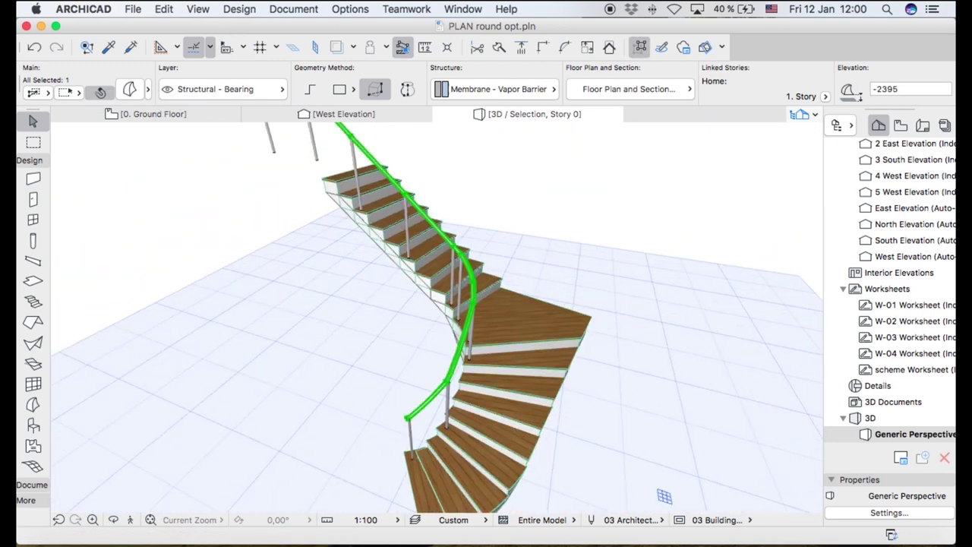
# Override the handrail's surface with walnut wood and deselect the handrail
pyautogui.press('o')
pyautogui.moveTo(418, 423); pyautogui.dragTo(476, 339)
pyautogui.scroll(-3, 406, 277)
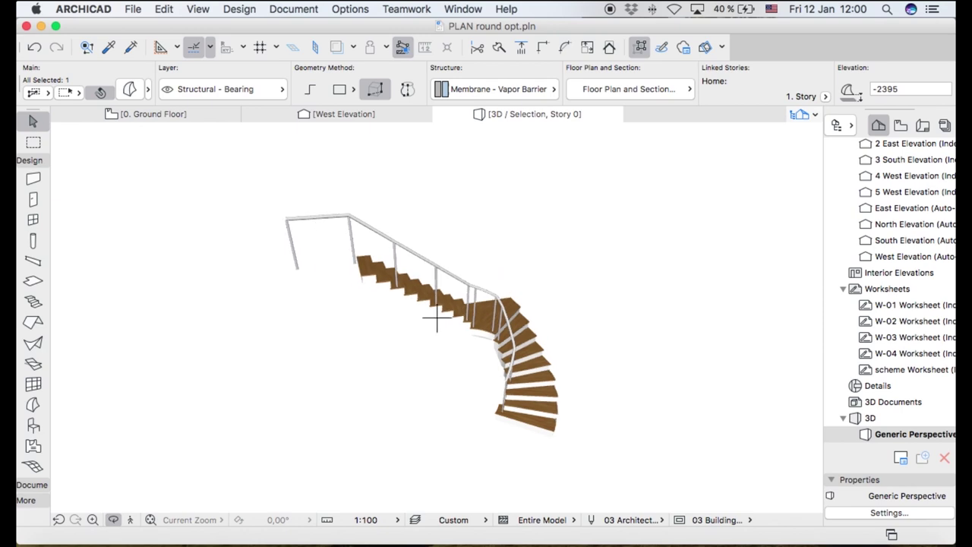
pyautogui.press('Escape')
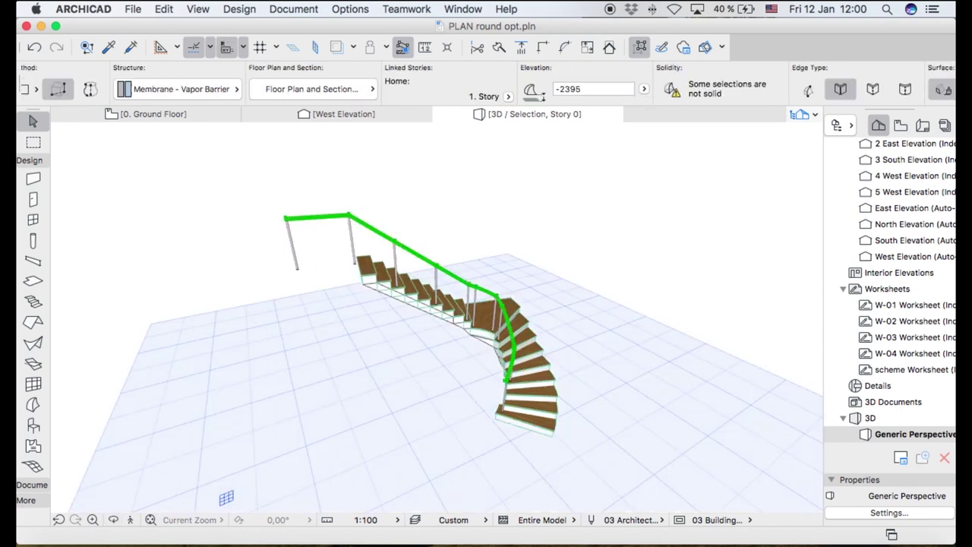
pyautogui.click(687, 89)
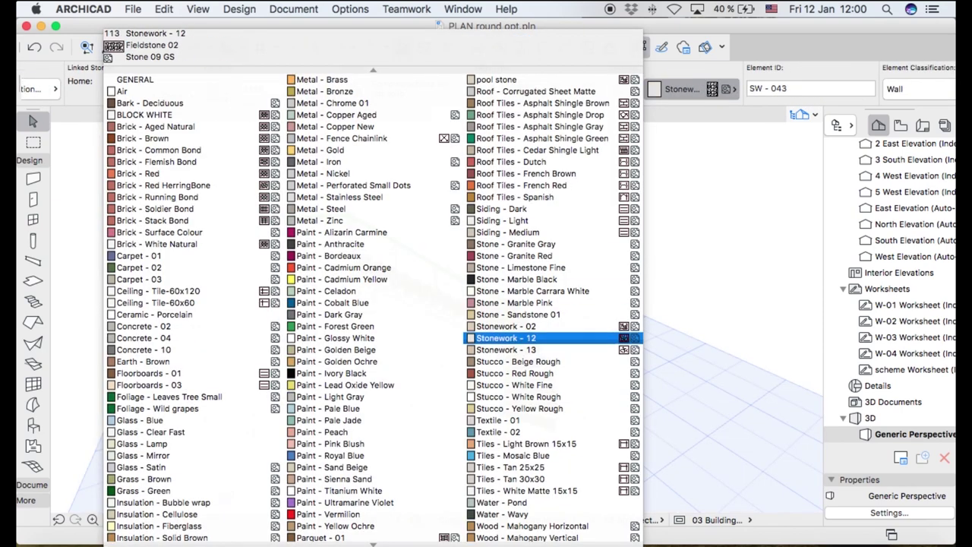
pyautogui.scroll(-5, 552, 364)
pyautogui.click(525, 523)
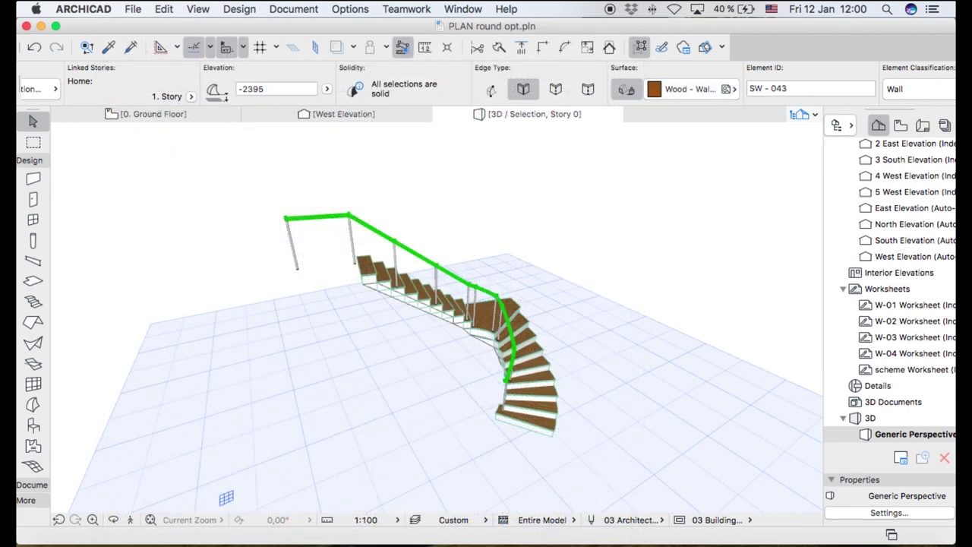
pyautogui.press('Escape')
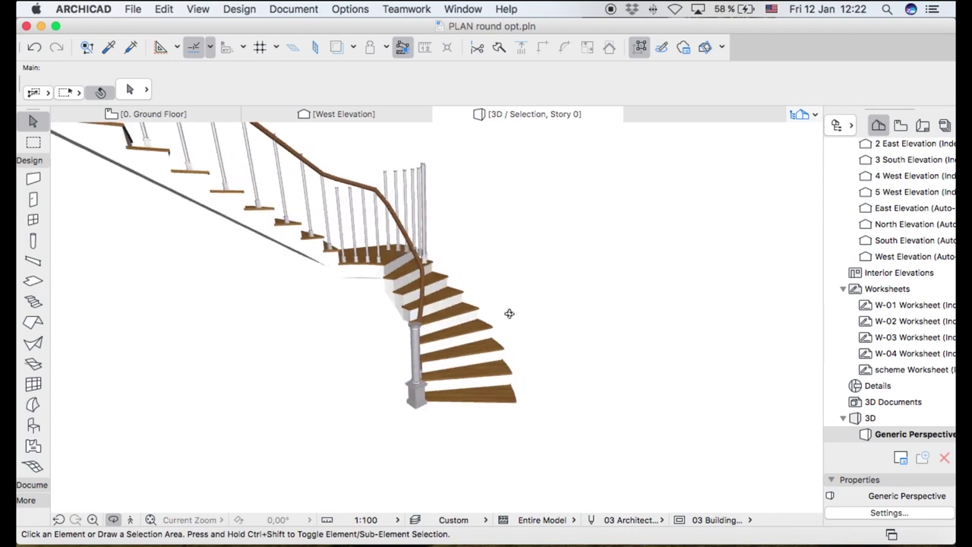
# Drag the first floating baluster straight down about 360 mm onto the highest curved-flight tread below the landing
pyautogui.scroll(-5, 508, 312)
pyautogui.moveTo(445, 317); pyautogui.dragTo(486, 299)
pyautogui.scroll(5, 433, 317)
pyautogui.scroll(4, 422, 306)
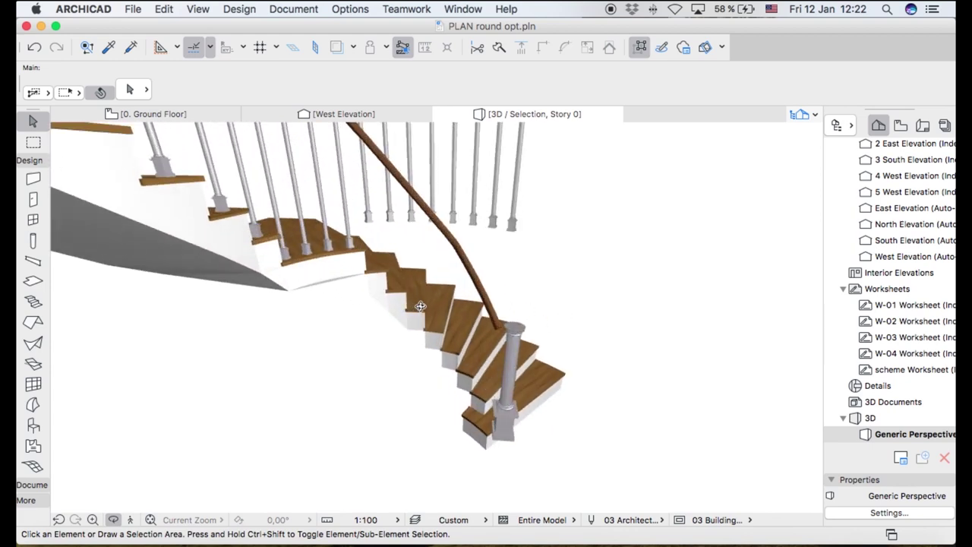
pyautogui.scroll(4, 471, 192)
pyautogui.scroll(-2, 471, 192)
pyautogui.press('Escape')
pyautogui.click(340, 226)
pyautogui.press('super+d')
pyautogui.click(341, 232)
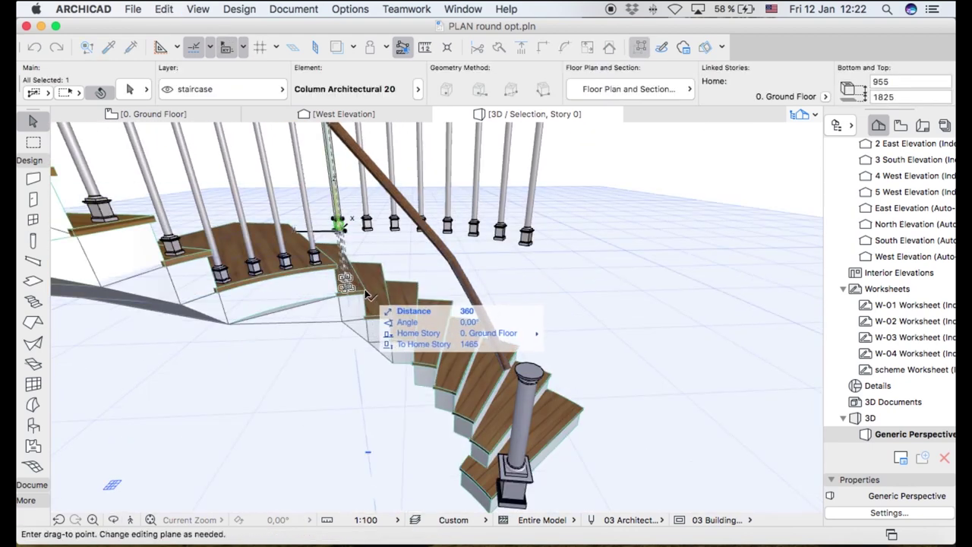
pyautogui.click(366, 294)
# Drag the second and third floating balusters straight down onto the second and third treads below the landing
pyautogui.click(368, 227)
pyautogui.press('super+d')
pyautogui.click(367, 229)
pyautogui.click(391, 316)
pyautogui.click(396, 229)
pyautogui.press('super+d')
pyautogui.click(396, 230)
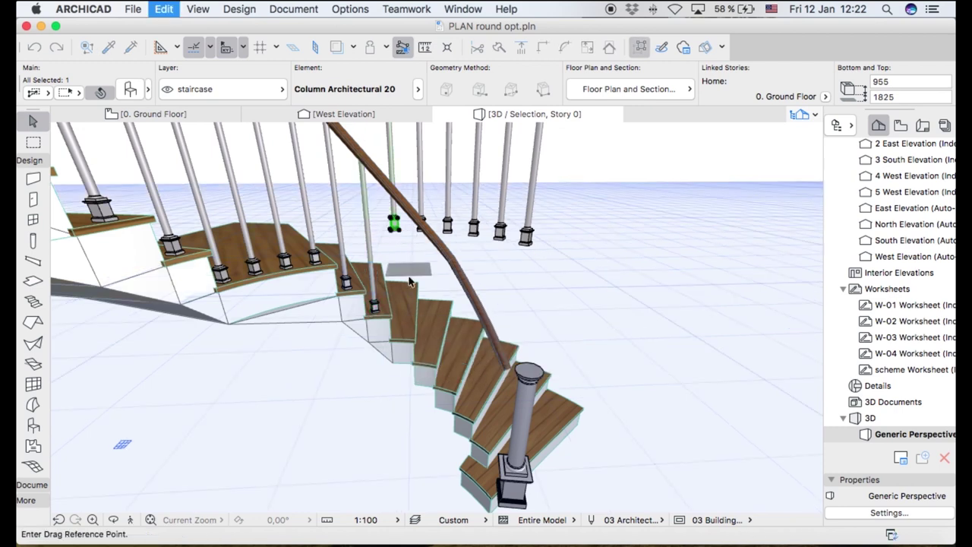
pyautogui.click(415, 342)
# Lower the fourth and fifth floating balusters onto the fourth and fifth treads below the landing, with the fifth's base at 745
pyautogui.click(422, 231)
pyautogui.press('super+d')
pyautogui.click(421, 222)
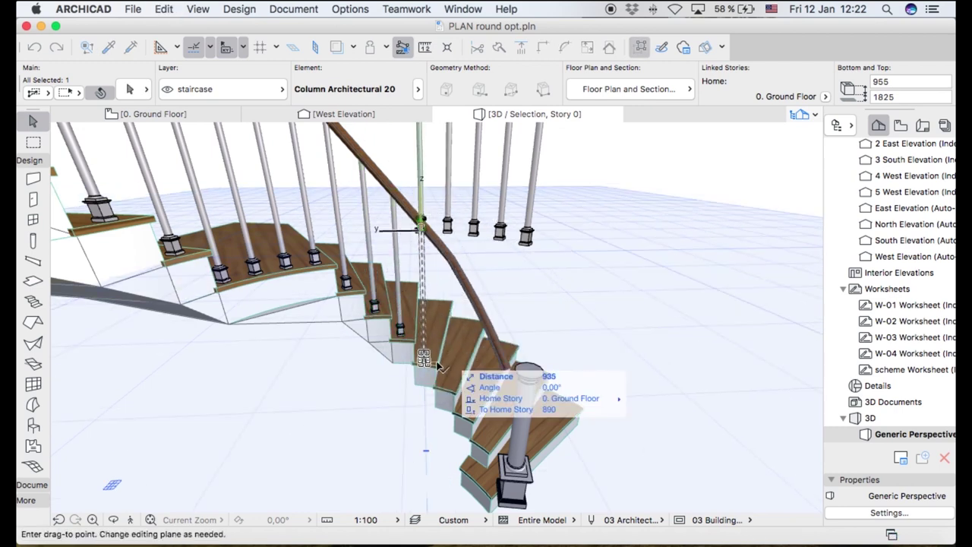
pyautogui.click(423, 351)
pyautogui.click(447, 225)
pyautogui.press('super+d')
pyautogui.click(447, 225)
pyautogui.click(459, 395)
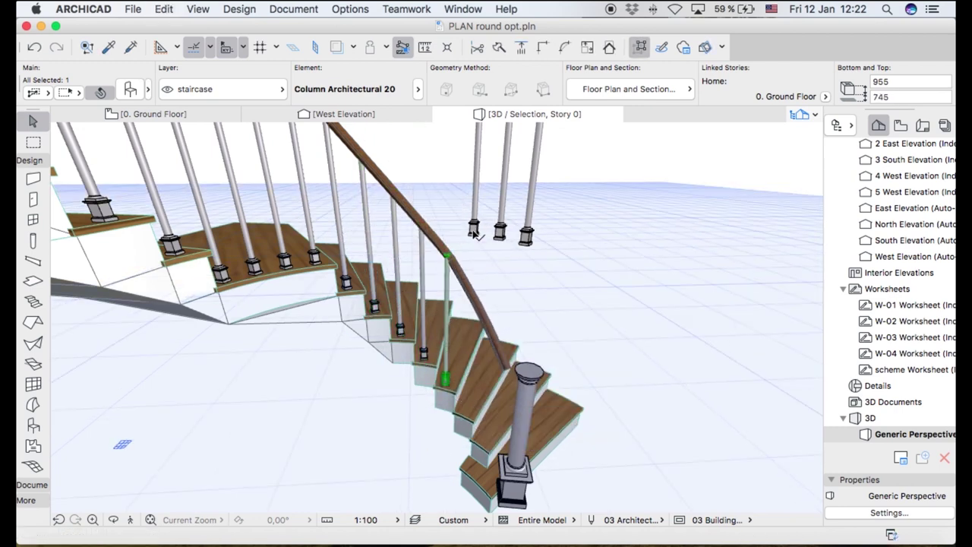
# Lower the sixth and seventh floating balusters onto the sixth and seventh treads below the landing
pyautogui.click(473, 230)
pyautogui.press('super+d')
pyautogui.click(478, 250)
pyautogui.click(470, 423)
pyautogui.click(499, 240)
pyautogui.press('super+d')
pyautogui.click(499, 238)
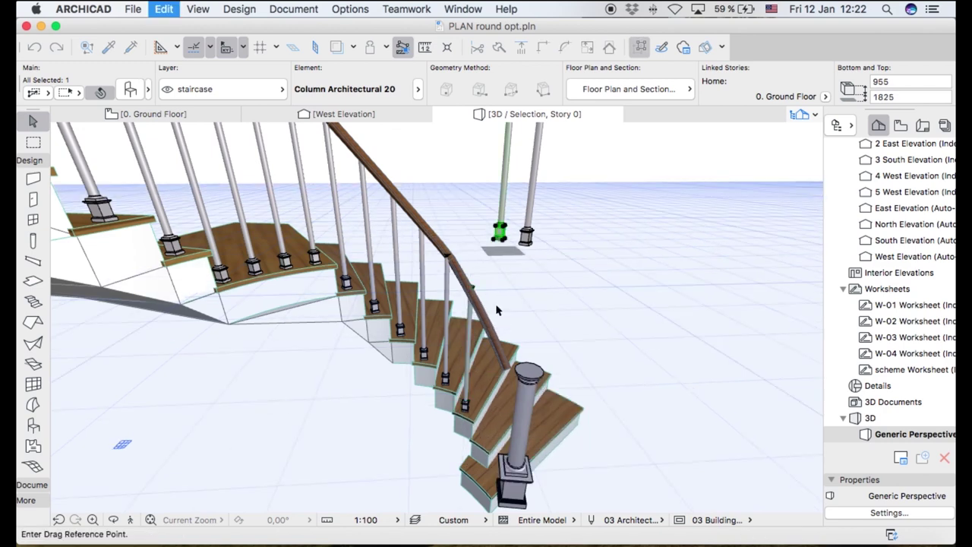
pyautogui.click(486, 441)
# Drag the last floating baluster down beside the newel post so its base sits at 205, and deselect it
pyautogui.click(526, 244)
pyautogui.press('super+d')
pyautogui.click(526, 244)
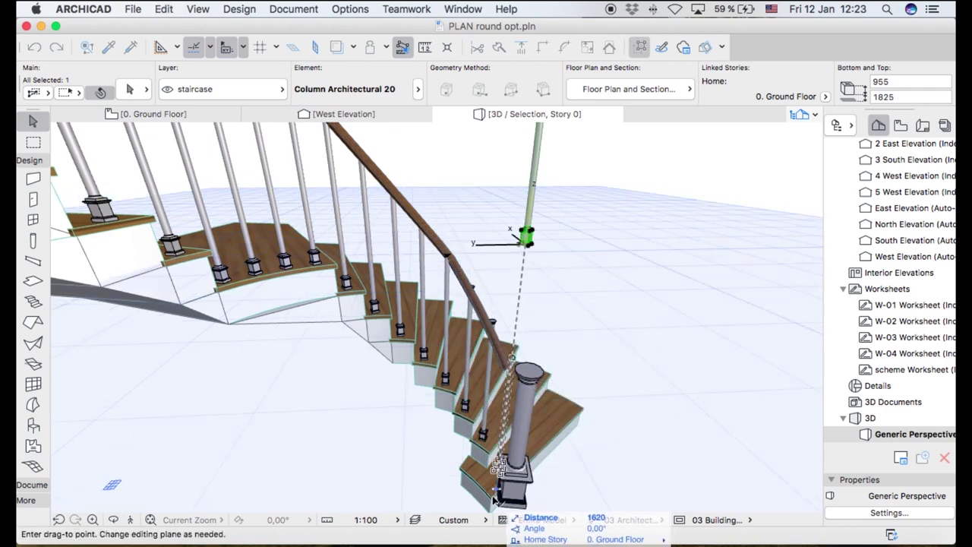
pyautogui.click(500, 468)
pyautogui.scroll(-3, 605, 347)
pyautogui.keyDown('shift'); pyautogui.moveTo(605, 347); pyautogui.dragTo(554, 368, button='middle'); pyautogui.keyUp('shift')
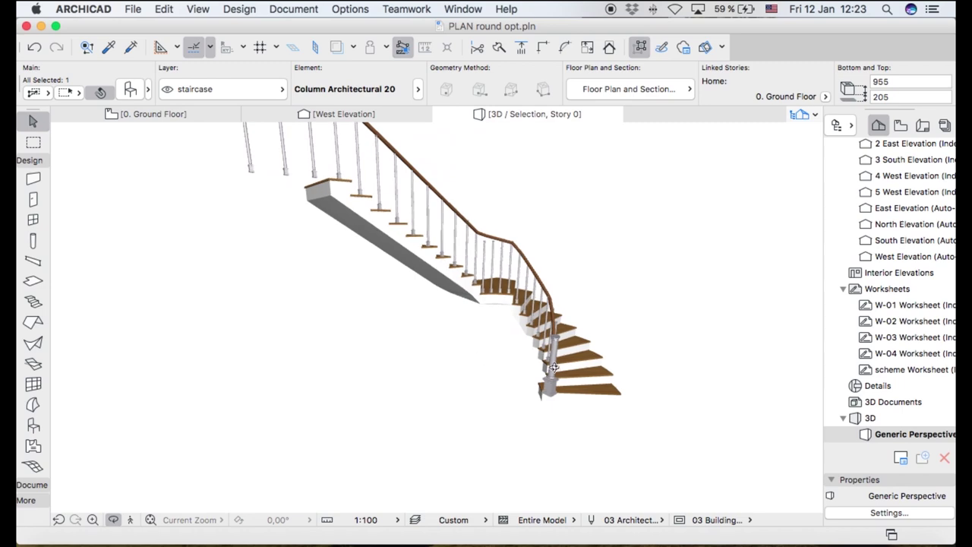
pyautogui.press('Escape')
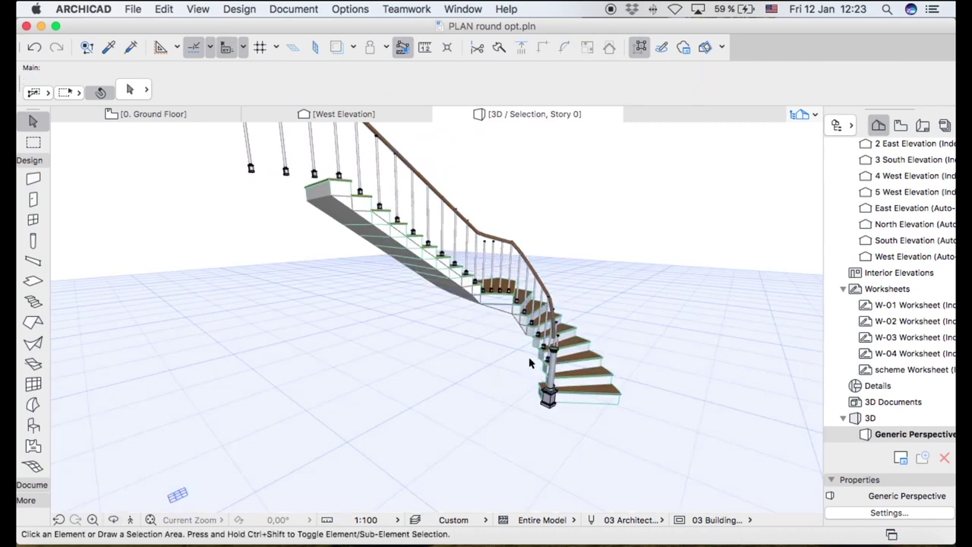
# Select all the column objects of the railing, including the balusters and the newel post
pyautogui.keyDown('shift'); pyautogui.moveTo(529, 362); pyautogui.dragTo(603, 429, button='middle'); pyautogui.keyUp('shift')
pyautogui.click(35, 428)
pyautogui.press('super+a')
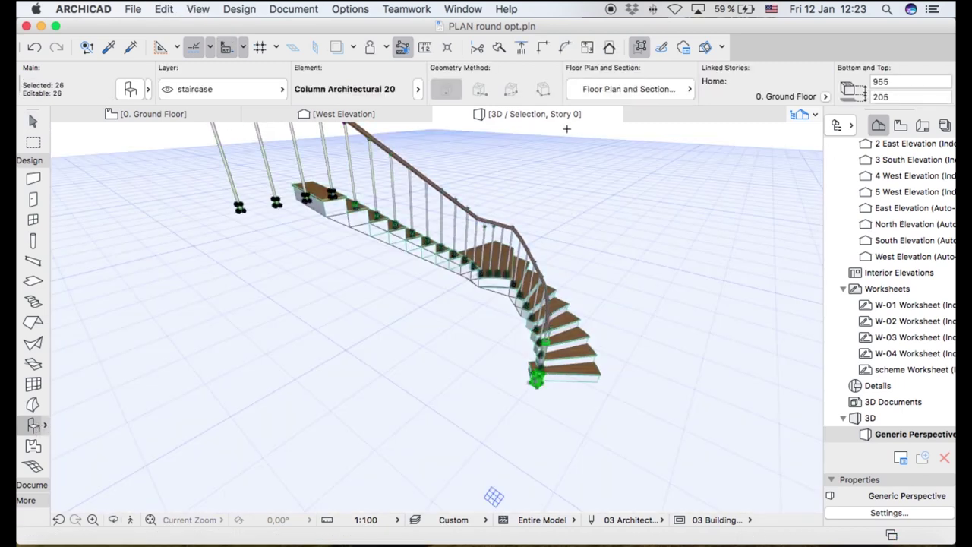
# Show all elements of the building in 3D around the finished staircase
pyautogui.scroll(-3, 824, 101)
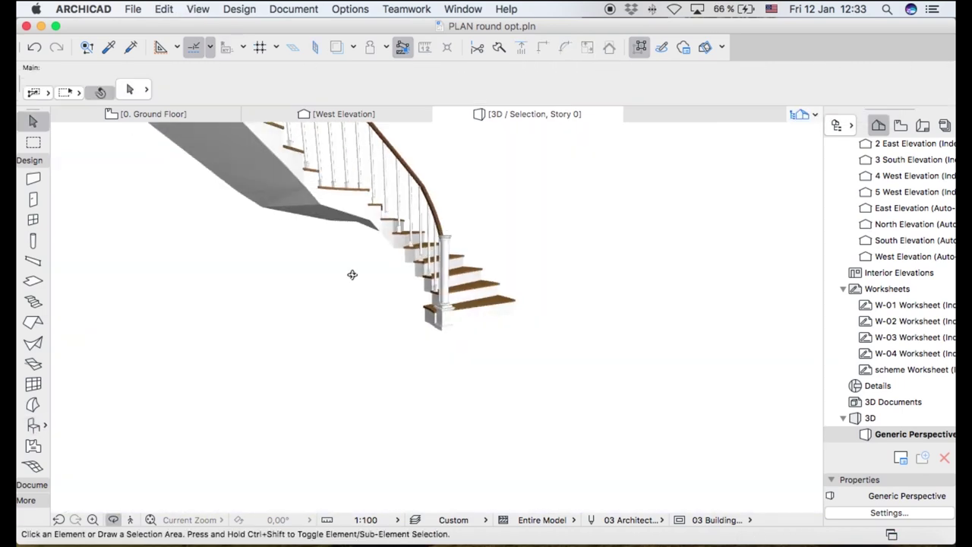
pyautogui.keyDown('shift'); pyautogui.moveTo(351, 274); pyautogui.dragTo(414, 216, button='middle'); pyautogui.keyUp('shift')
pyautogui.scroll(2, 437, 319)
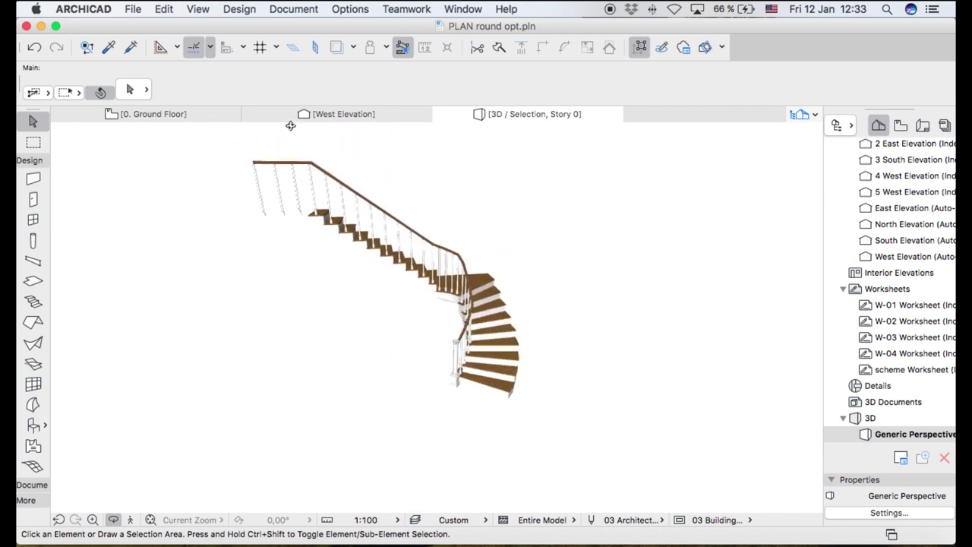
pyautogui.scroll(-2, 357, 333)
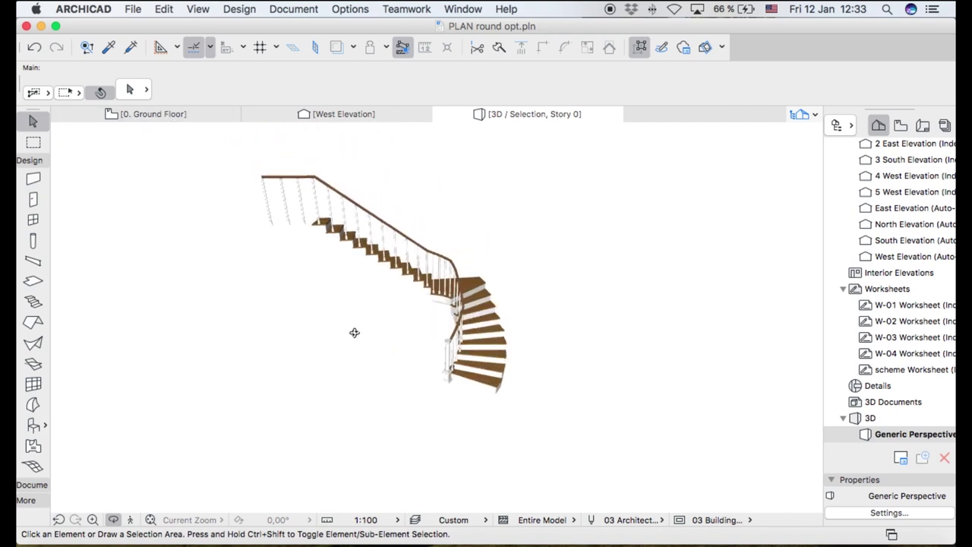
pyautogui.rightClick(619, 186)
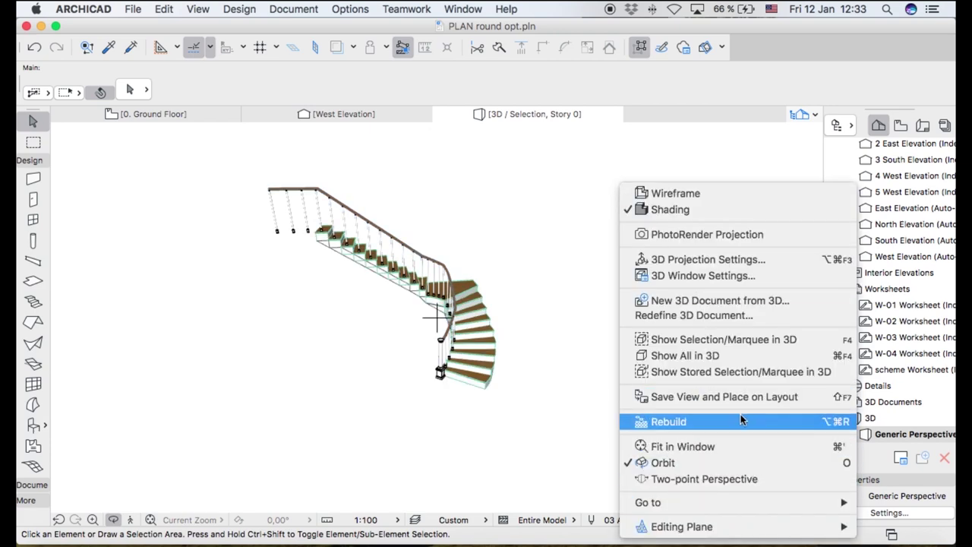
pyautogui.click(734, 356)
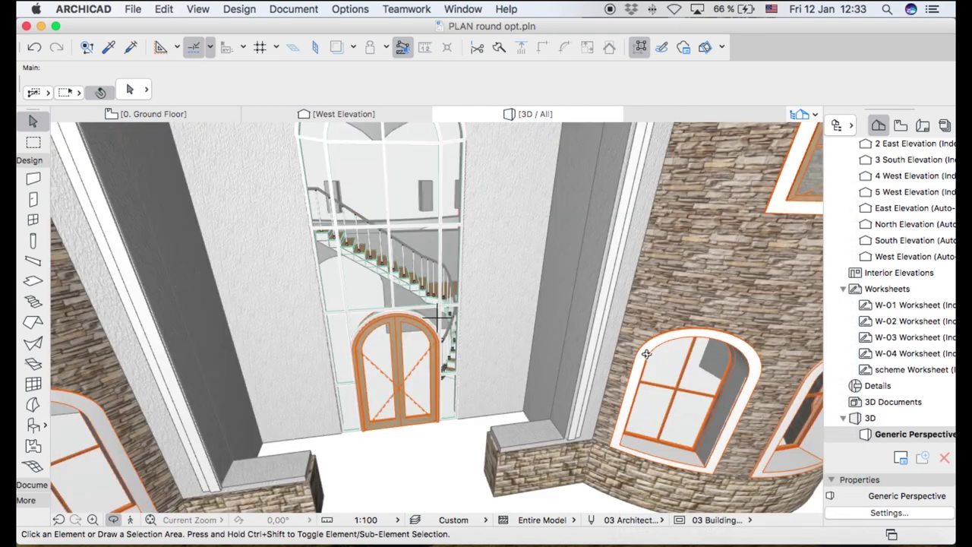